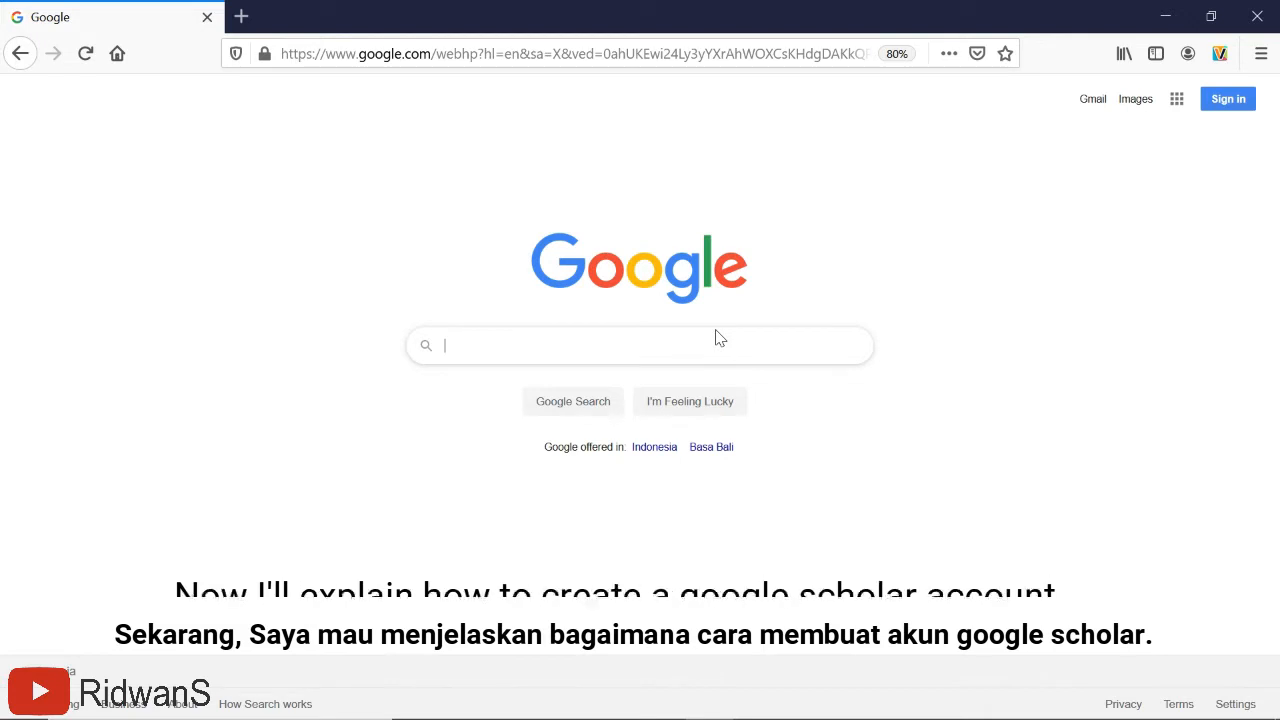
- Run a Google web search for 'google scholar'
{"action": "left_click", "coordinate": [447, 345]}
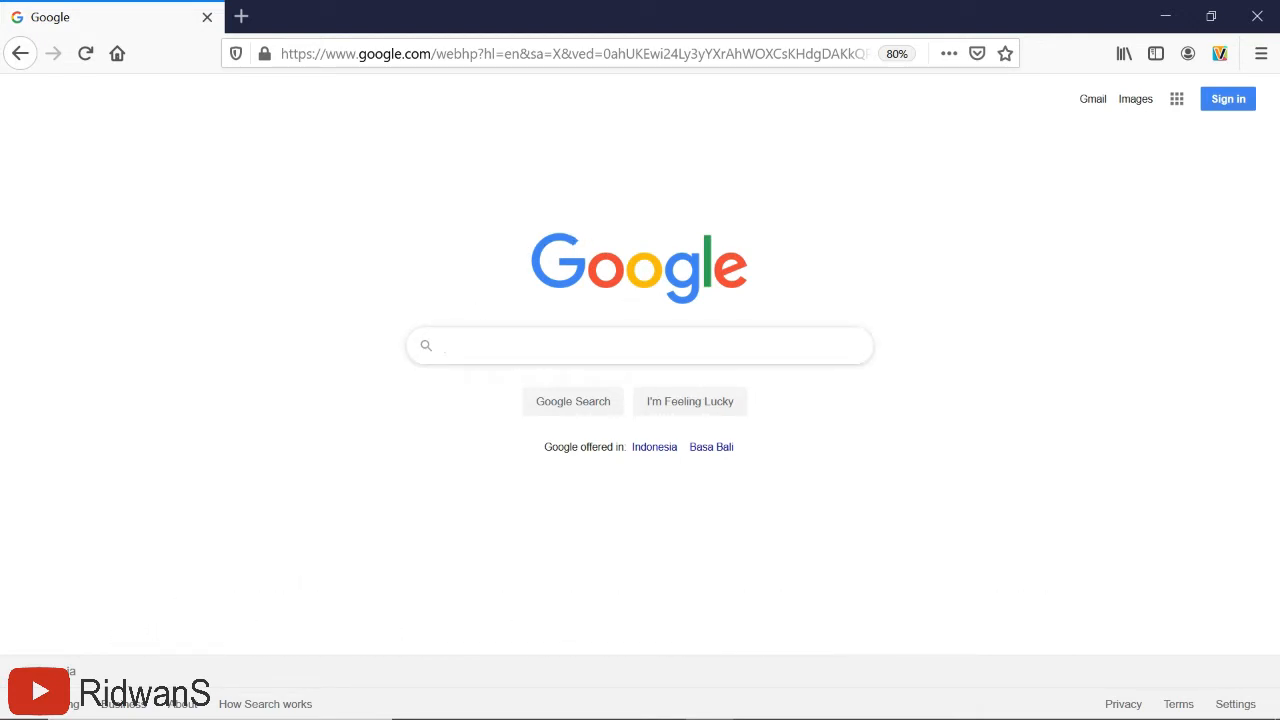
{"action": "type", "text": "googl"}
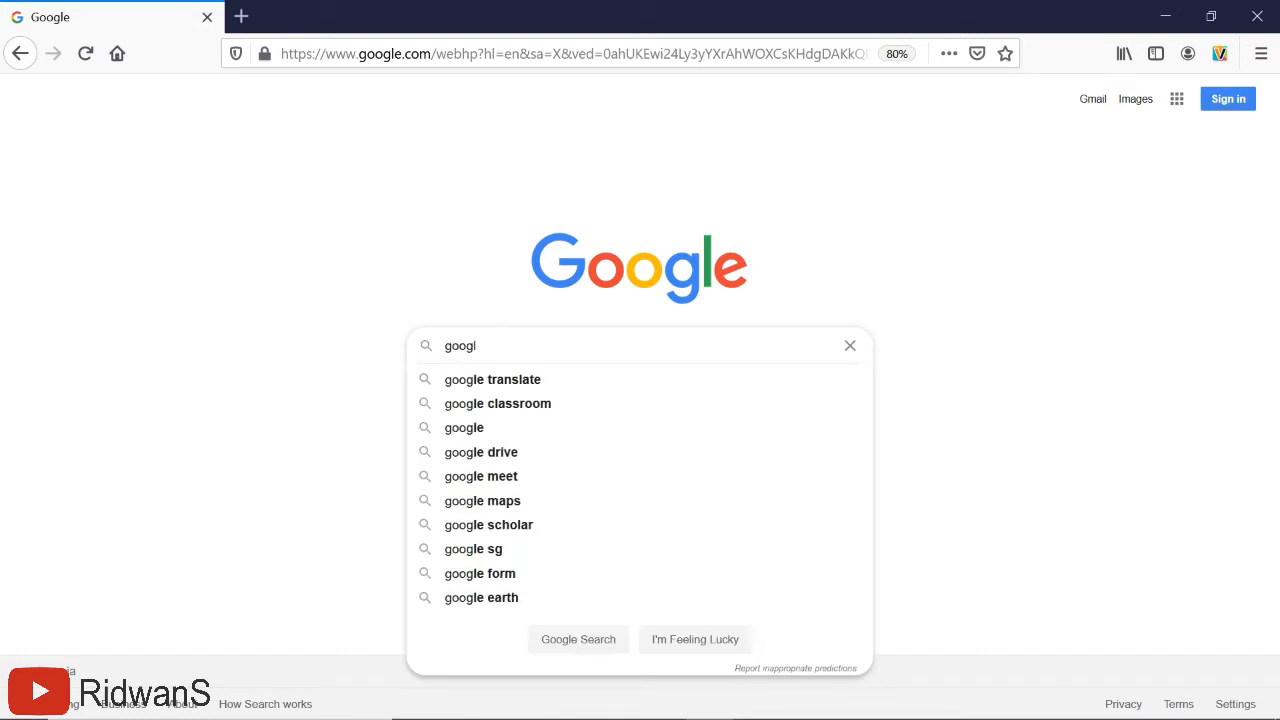
{"action": "type", "text": "e sch"}
{"action": "key", "text": "BackSpace"}
{"action": "type", "text": "c"}
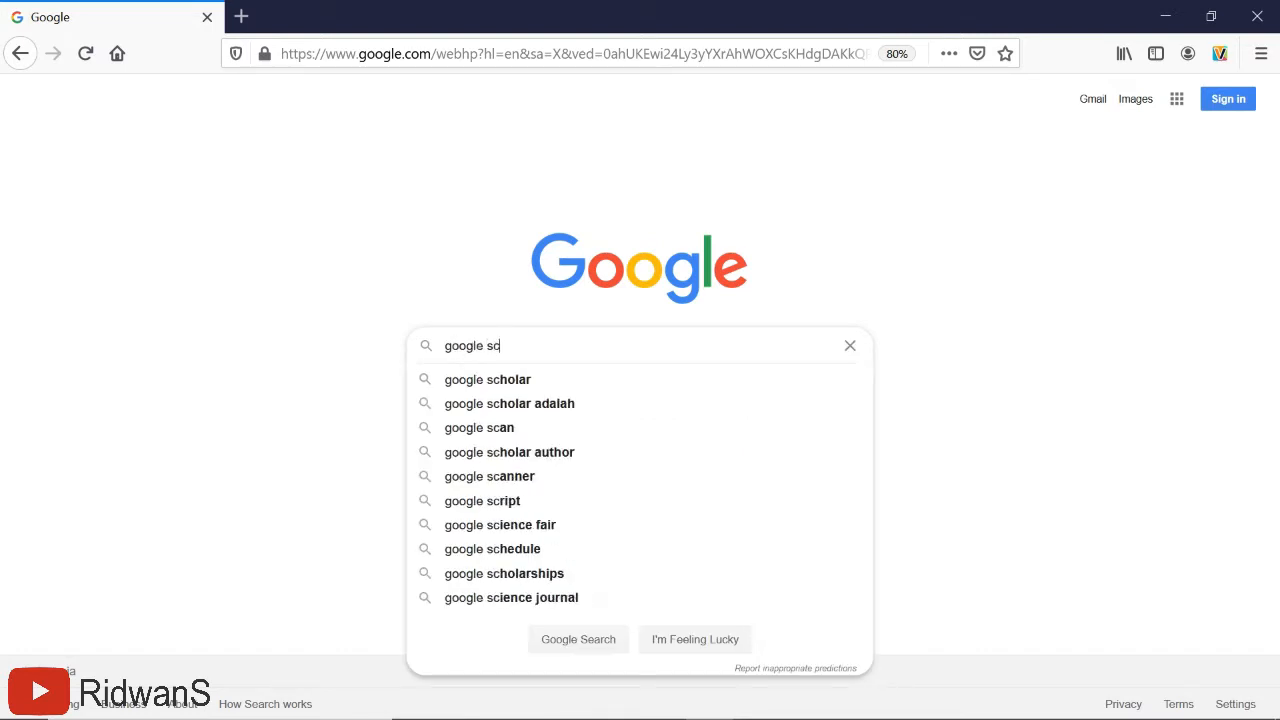
{"action": "type", "text": "holar"}
{"action": "key", "text": "Return"}
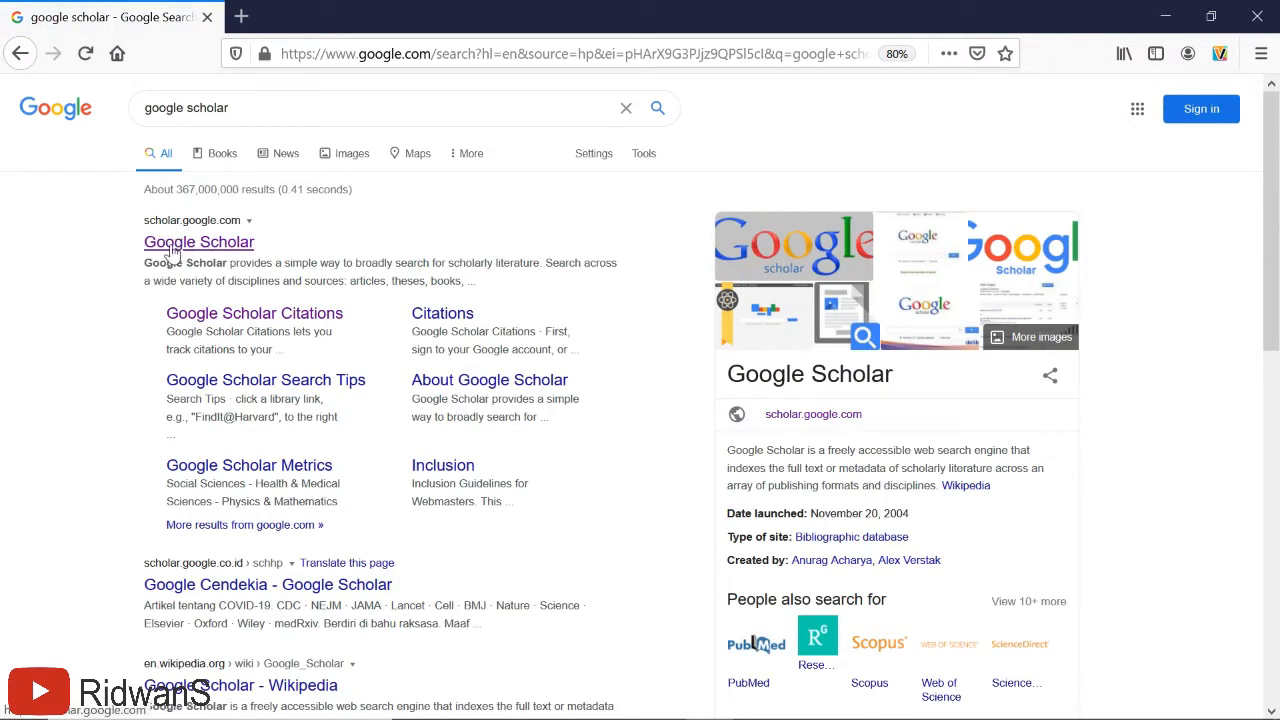
- Go to Google Scholar from the results and start signing in
{"action": "left_click", "coordinate": [172, 251]}
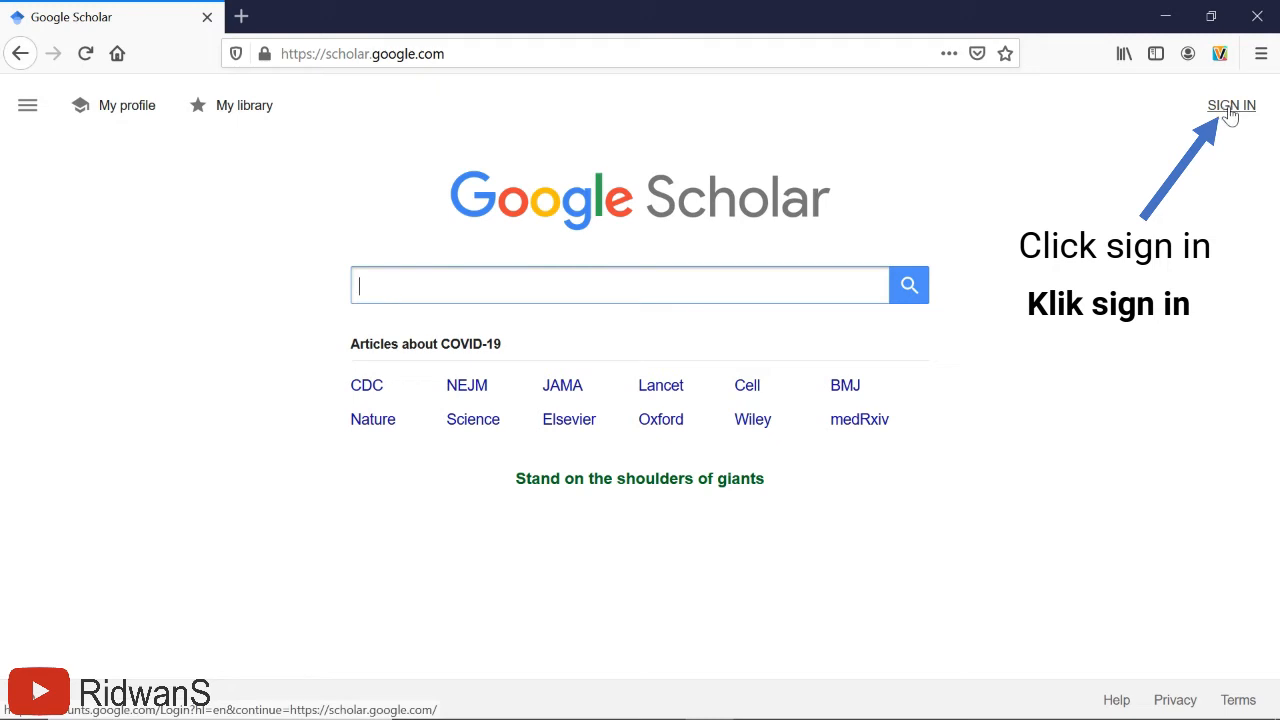
{"action": "left_click", "coordinate": [1231, 107]}
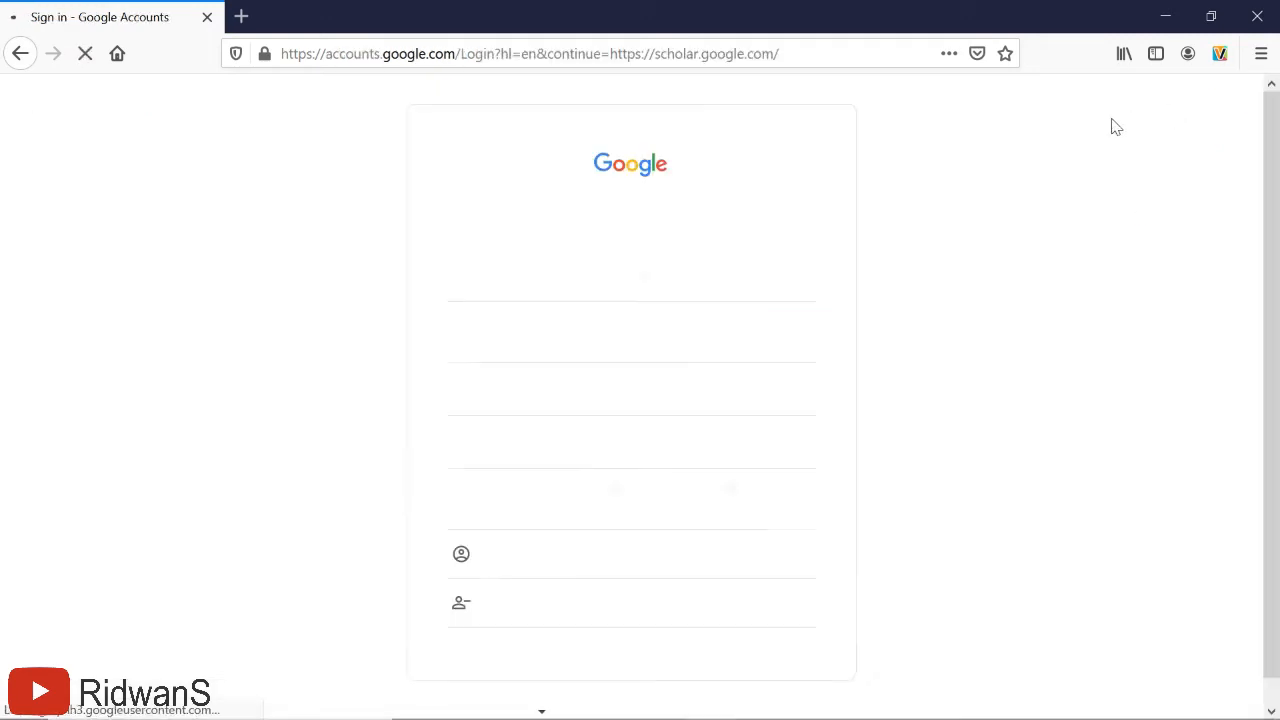
- Sign in with the chosen Google account and its password
{"action": "left_click", "coordinate": [518, 284]}
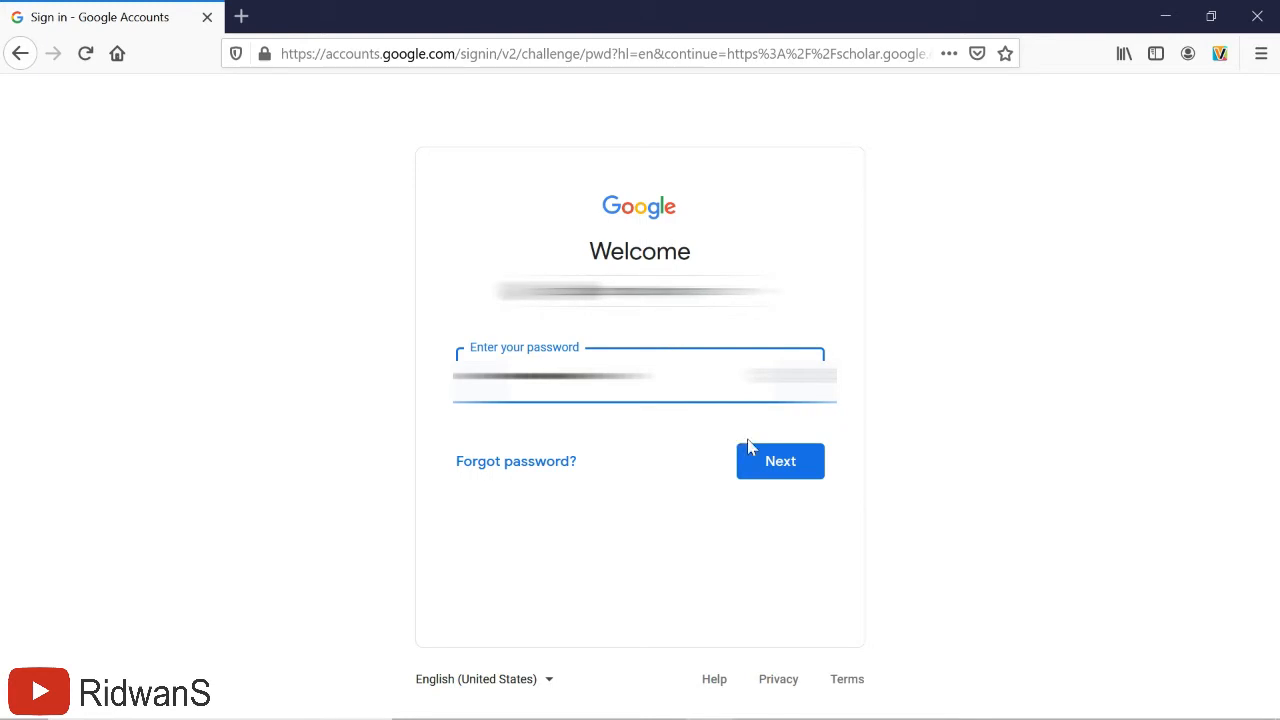
{"action": "left_click", "coordinate": [768, 468]}
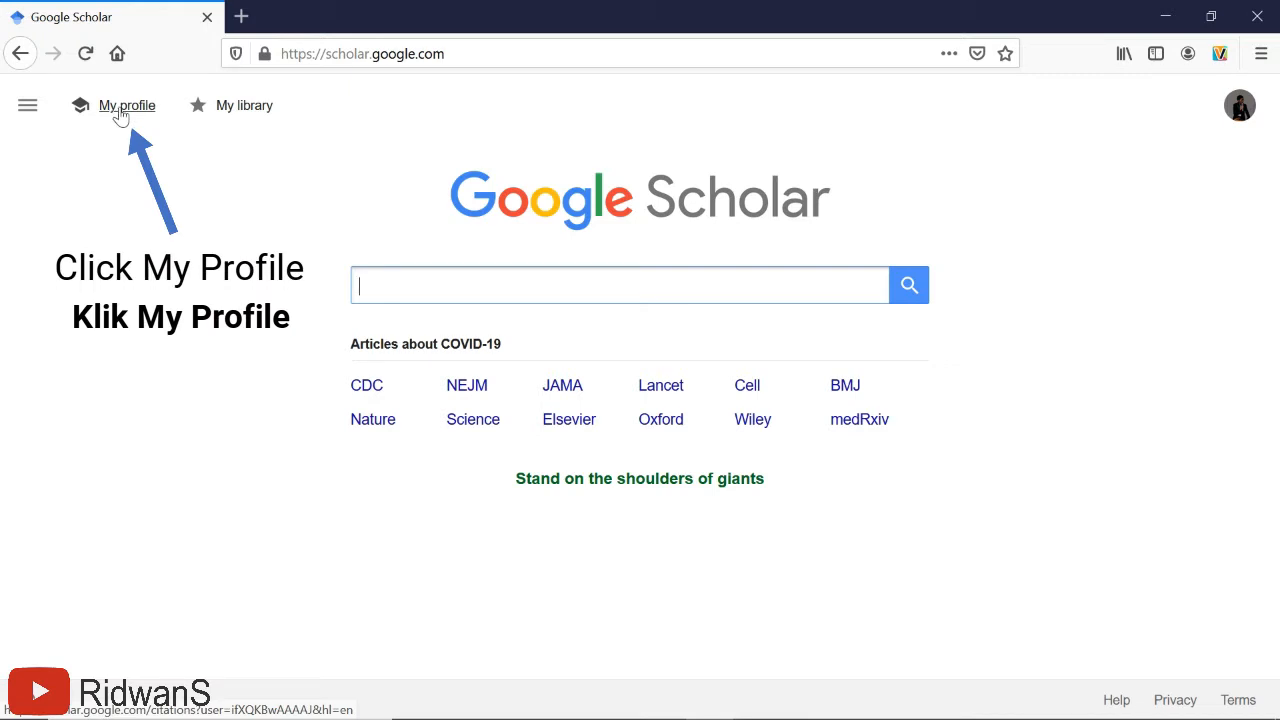
- Begin a new Scholar profile and fix the Name field to the author's full name
{"action": "left_click", "coordinate": [120, 112]}
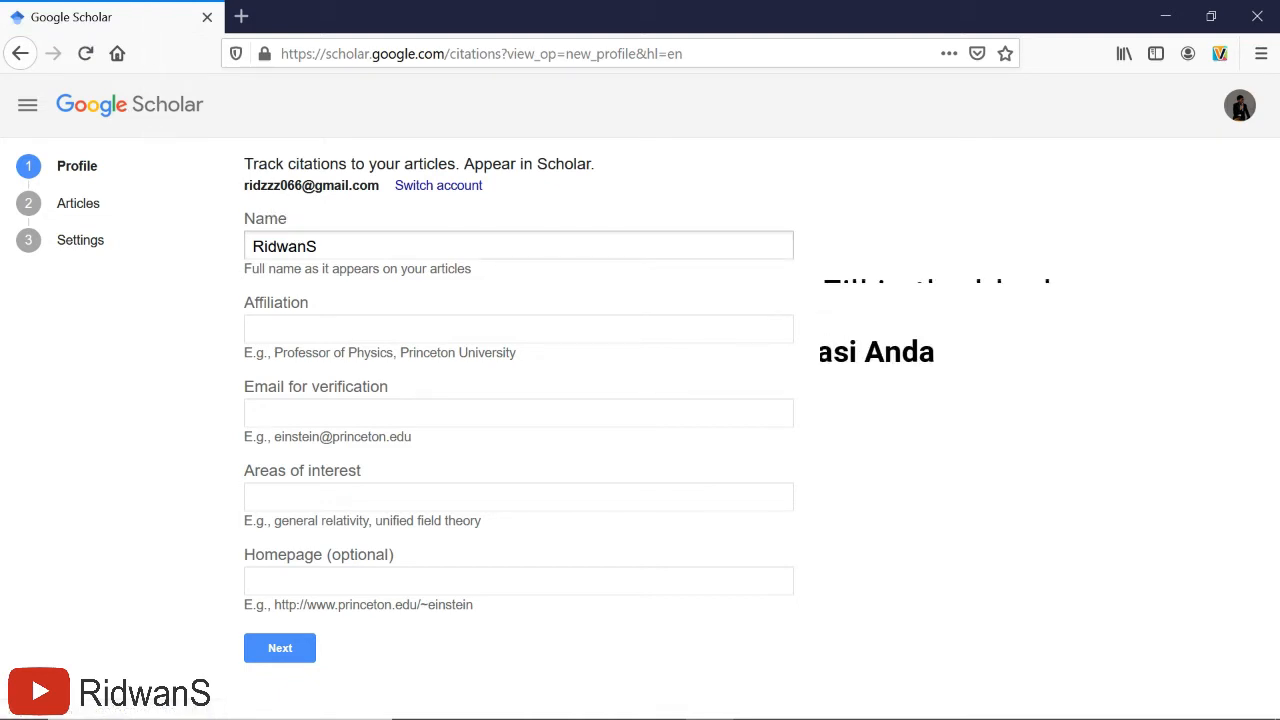
{"action": "left_click", "coordinate": [386, 235]}
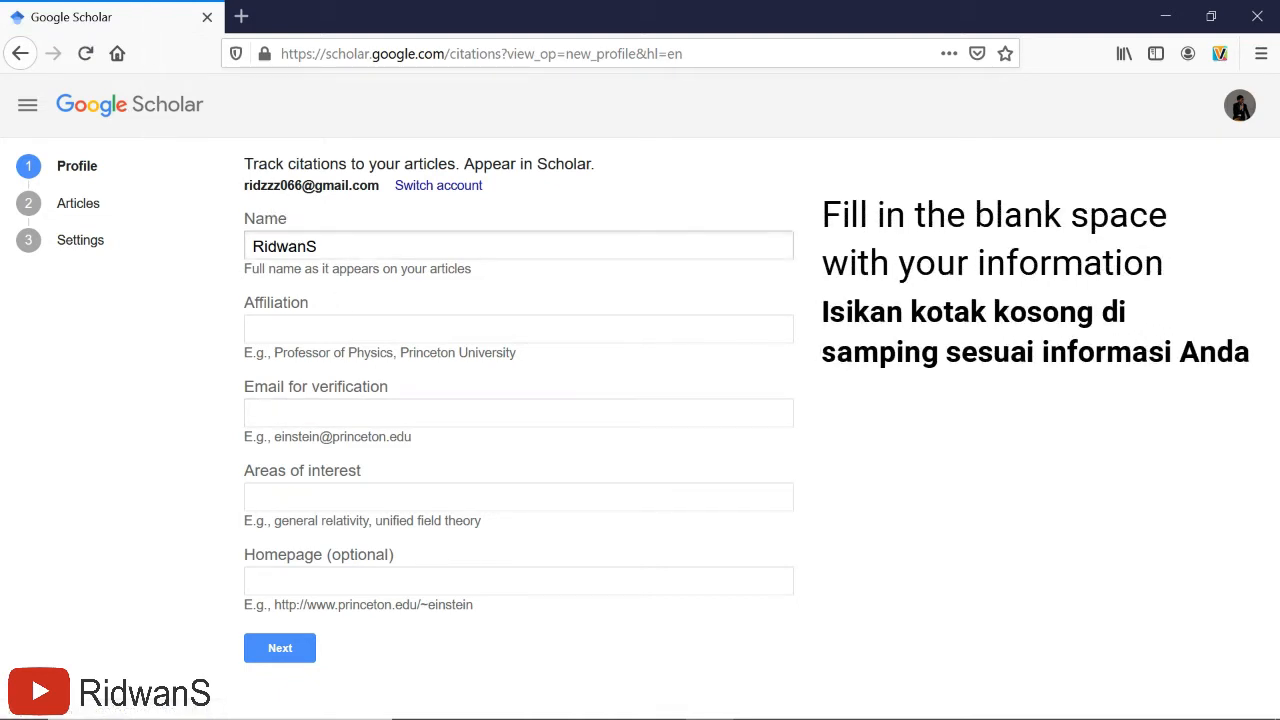
{"action": "key", "text": "BackSpace"}
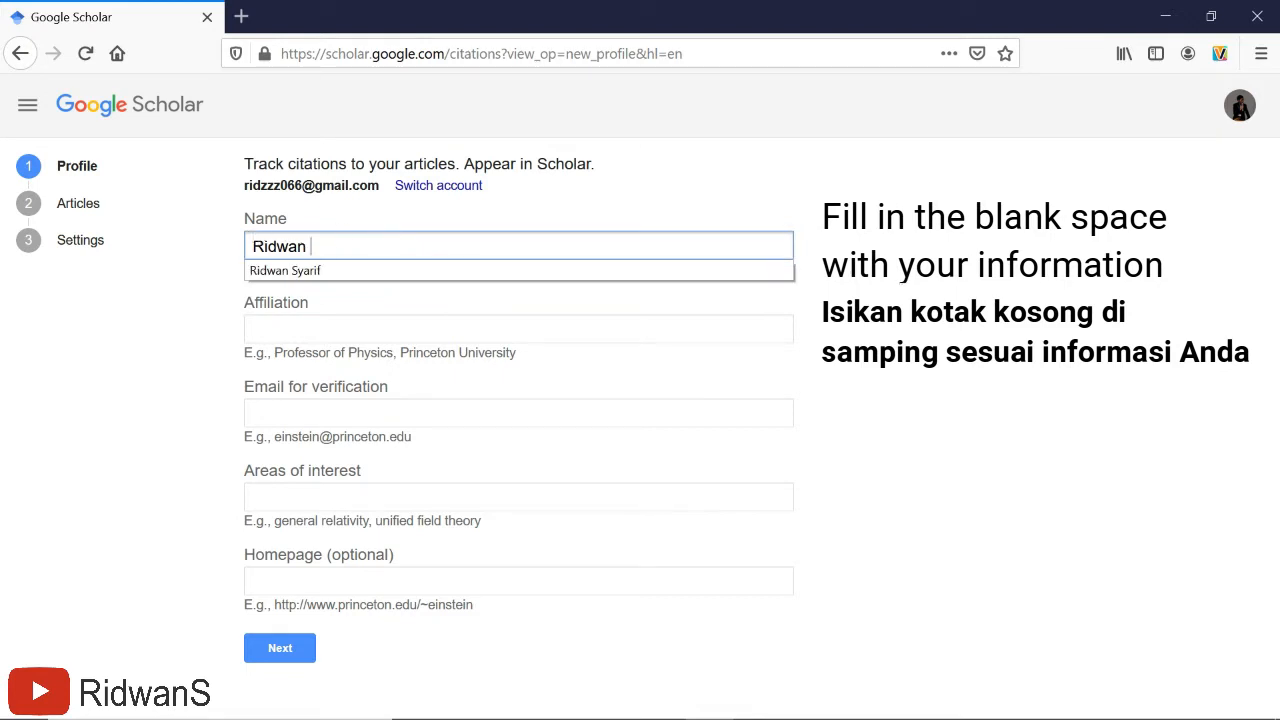
{"action": "type", "text": "Syarif"}
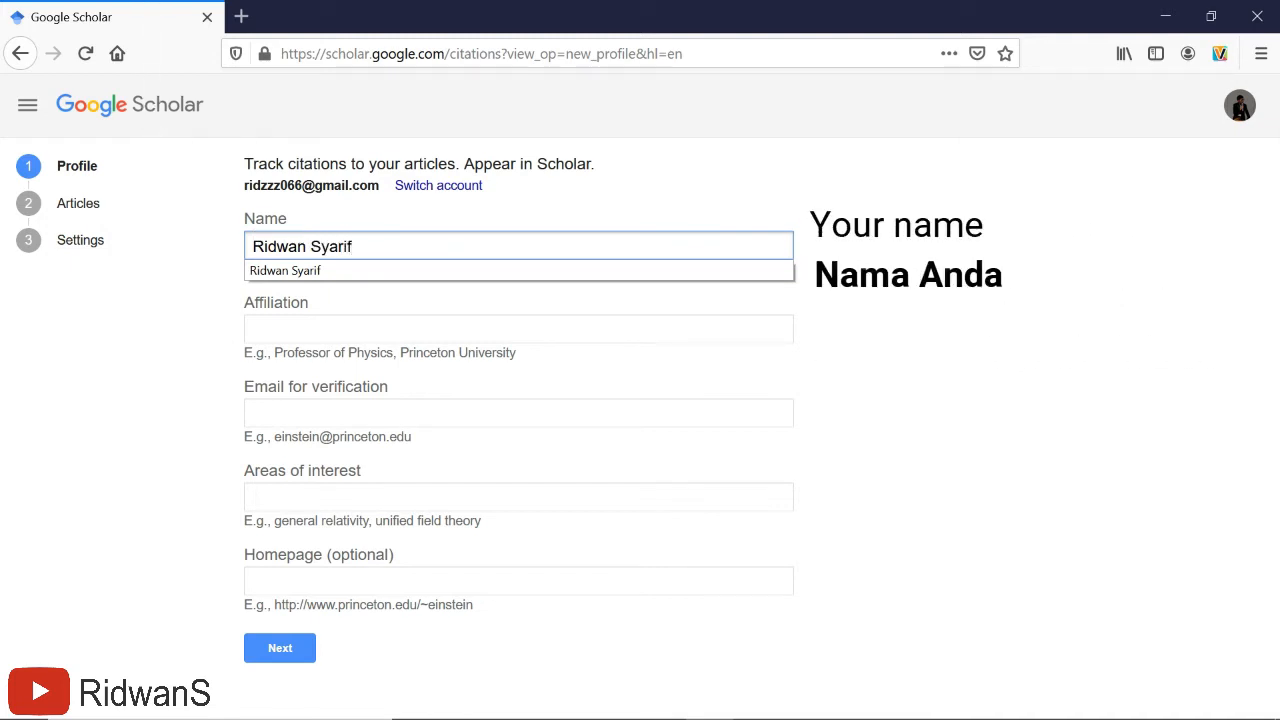
{"action": "left_click", "coordinate": [289, 306]}
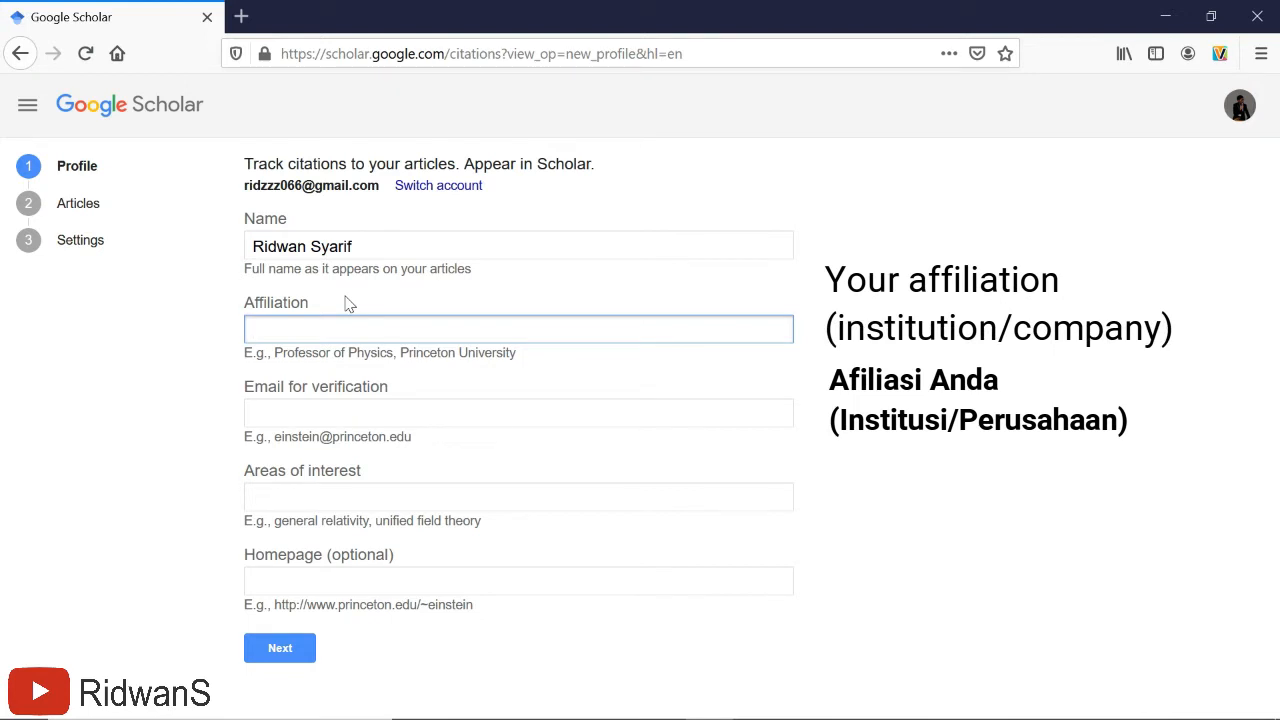
- Enter 'Institut Teknologi Bandung' as Affiliation and leave the verification email blank
{"action": "type", "text": "Insti"}
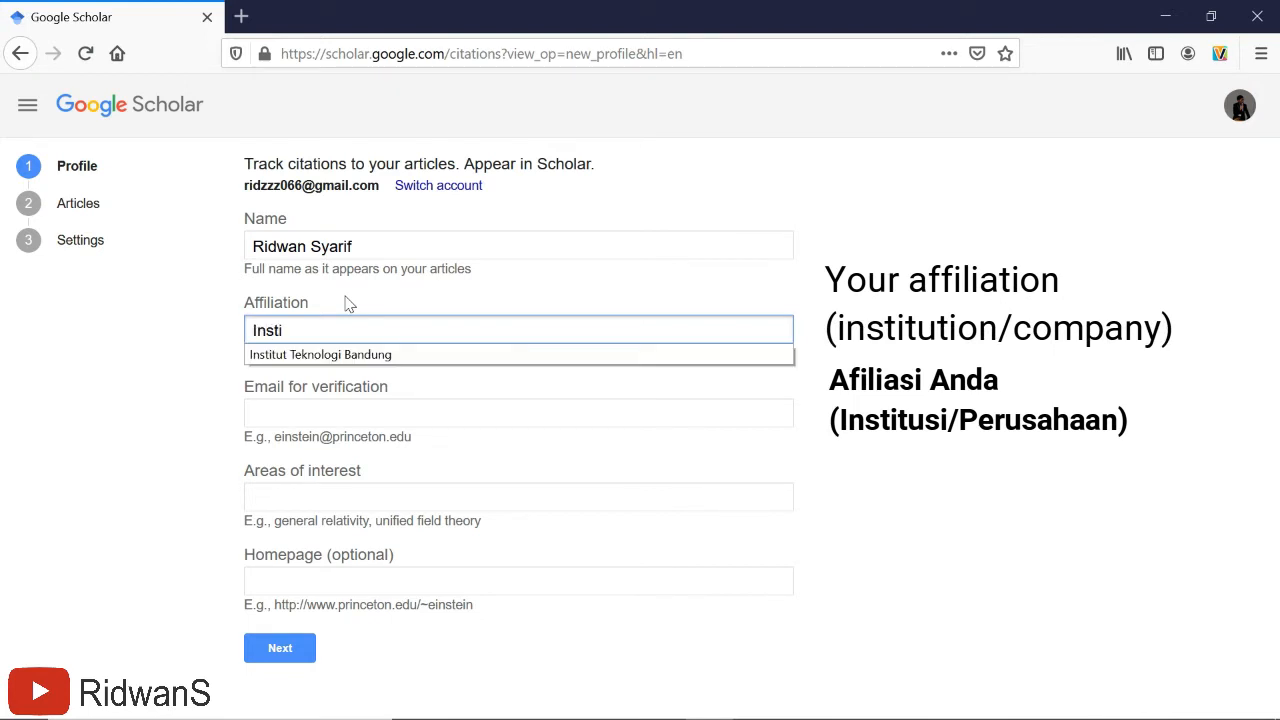
{"action": "type", "text": "tut T"}
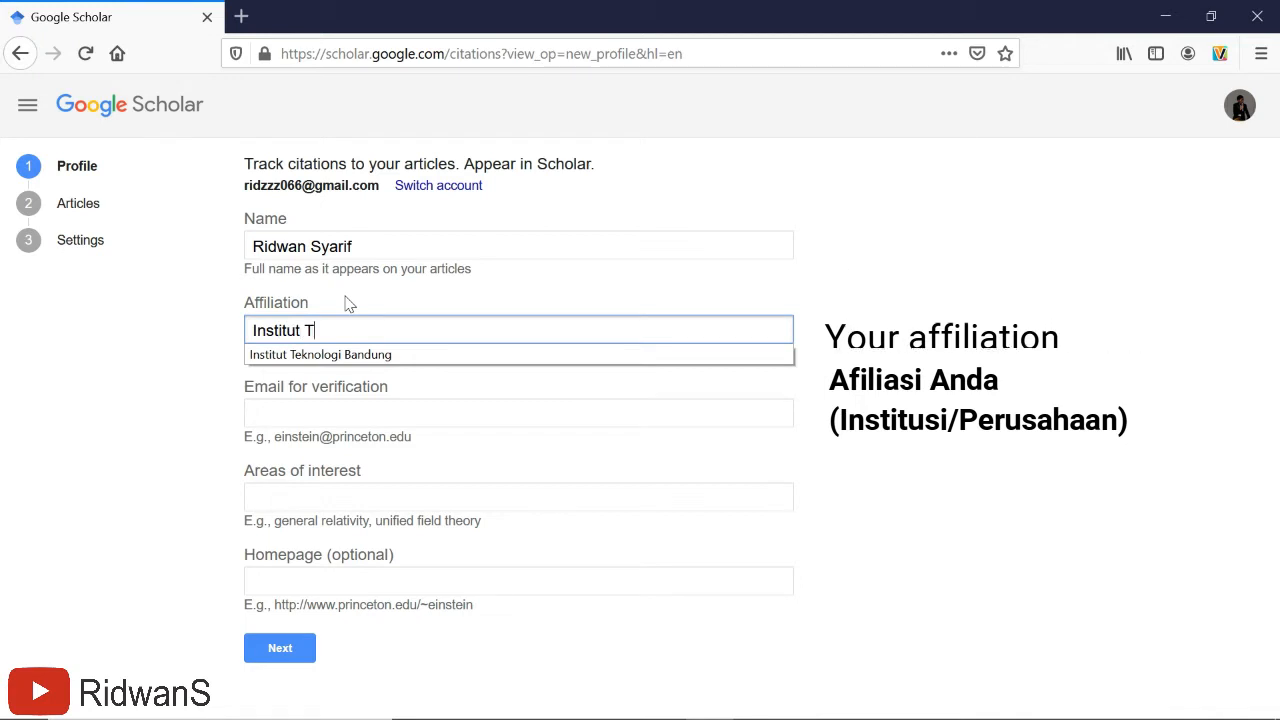
{"action": "type", "text": "eknologi"}
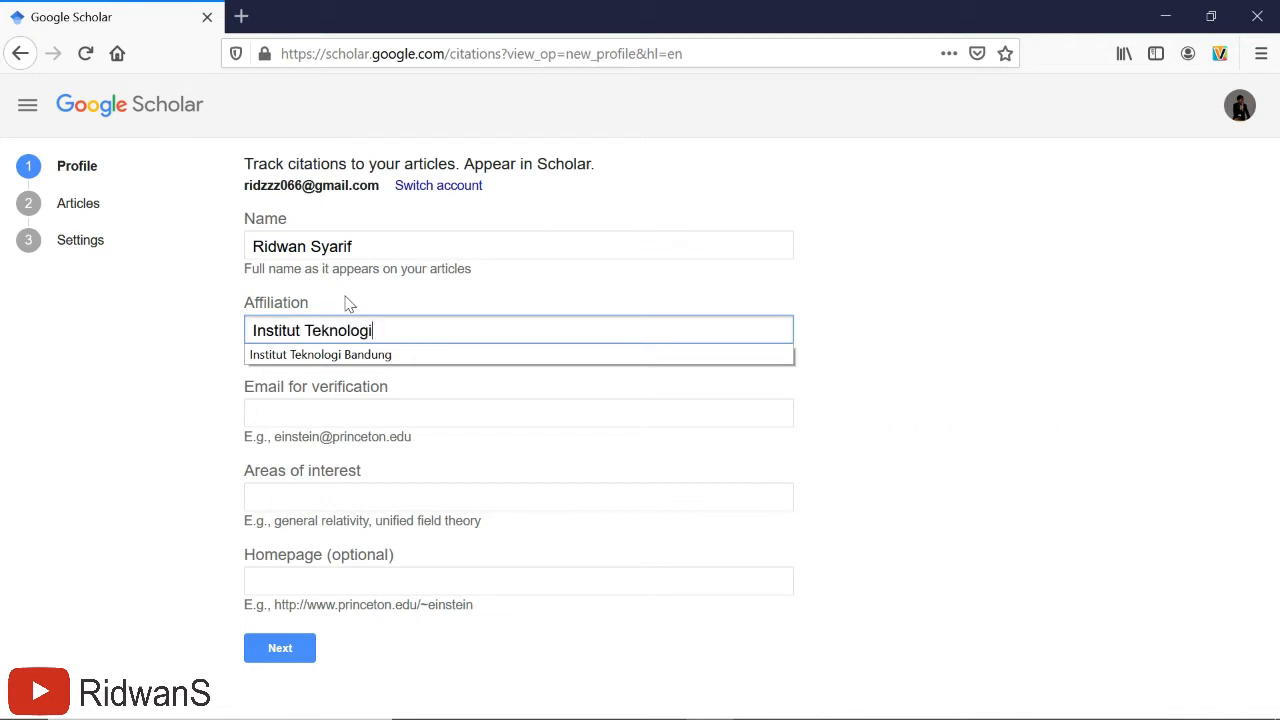
{"action": "type", "text": " Banduung"}
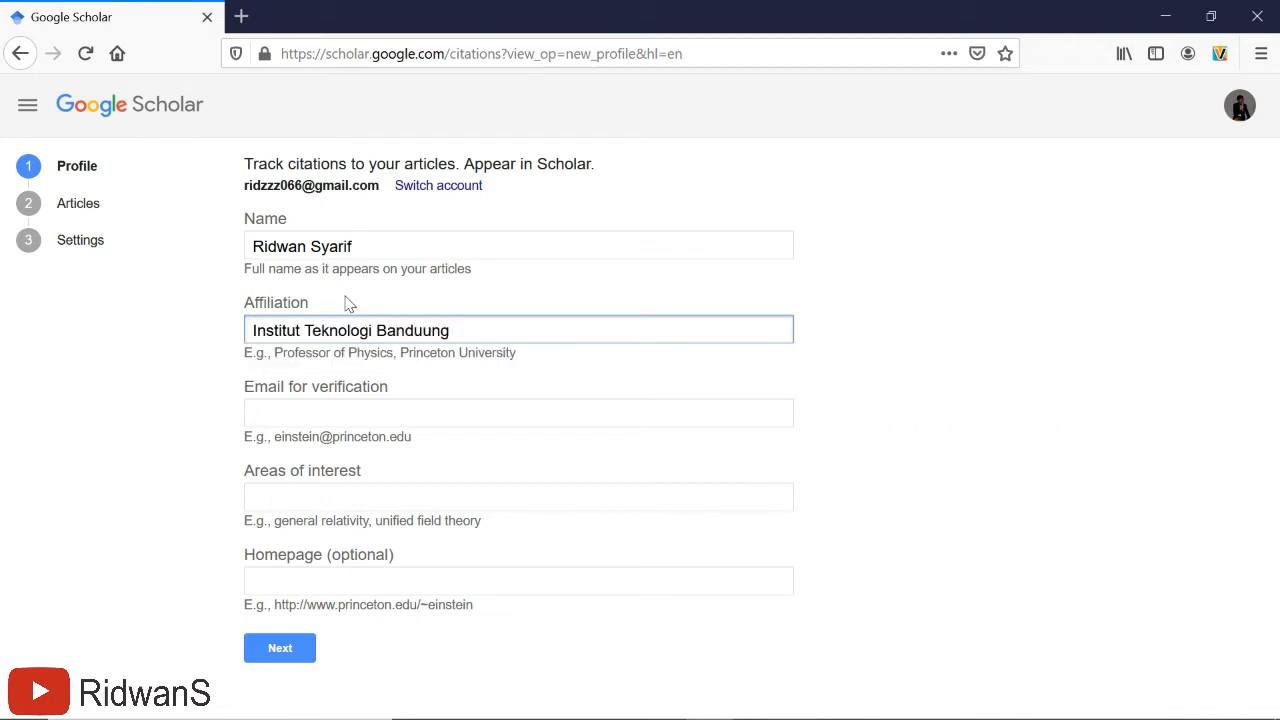
{"action": "key", "text": "BackSpace"}
{"action": "key", "text": "BackSpace"}
{"action": "key", "text": "BackSpace"}
{"action": "type", "text": "ng"}
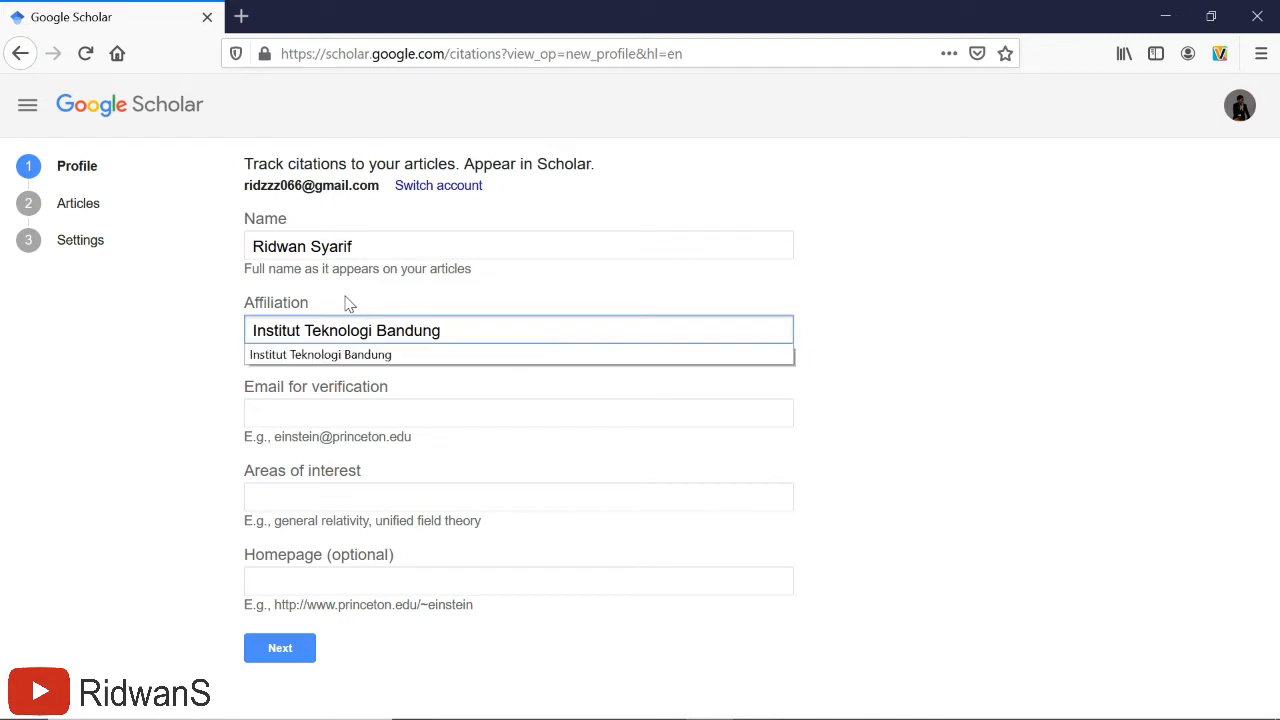
{"action": "left_click", "coordinate": [629, 411]}
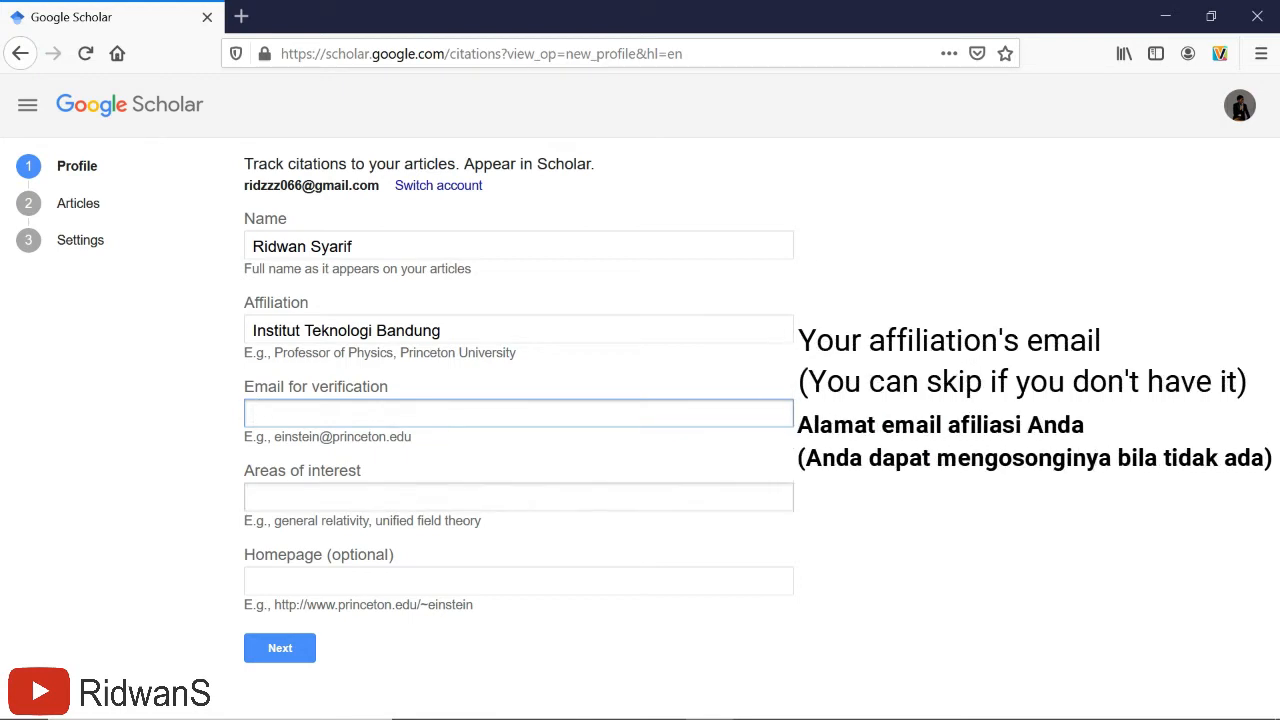
{"action": "key", "text": "Tab"}
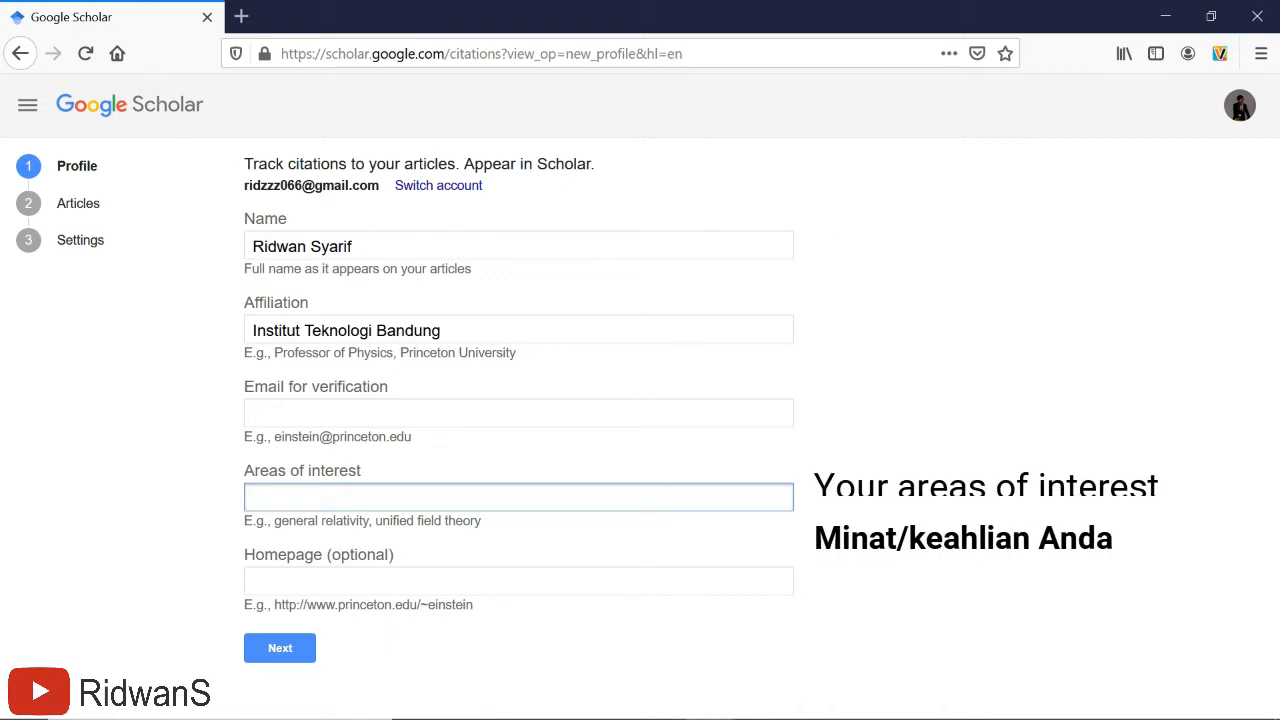
- Add interests Geomechanics, Geotechnics, Biomineralization, Bioconcrete, Biomortar and continue to Articles
{"action": "type", "text": "Ge"}
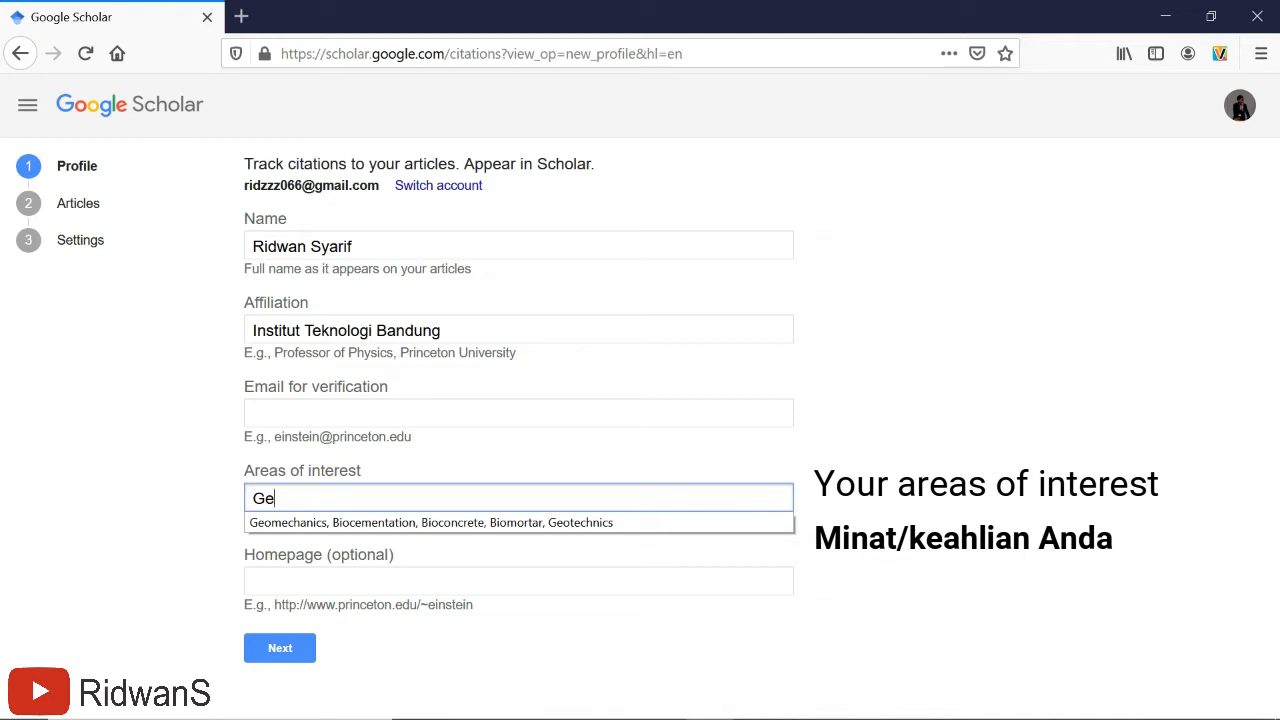
{"action": "type", "text": "omechanics, Geot"}
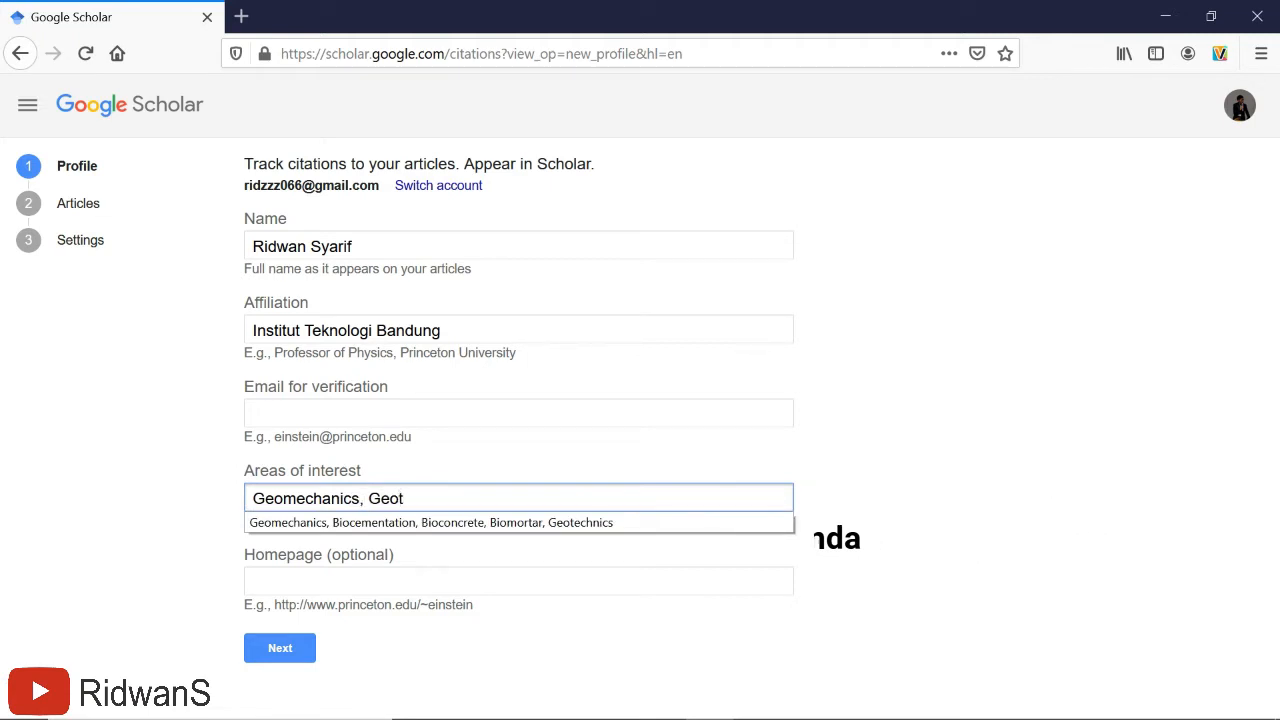
{"action": "type", "text": "echnics"}
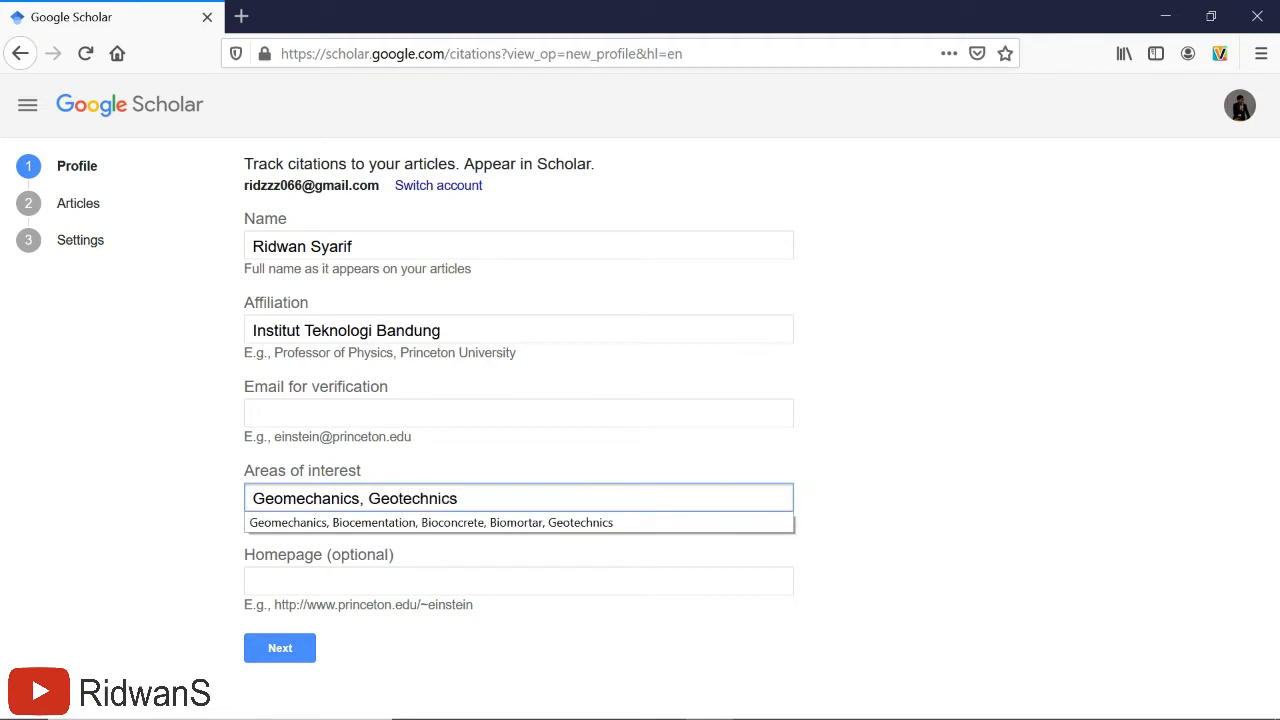
{"action": "type", "text": ", Biomineral"}
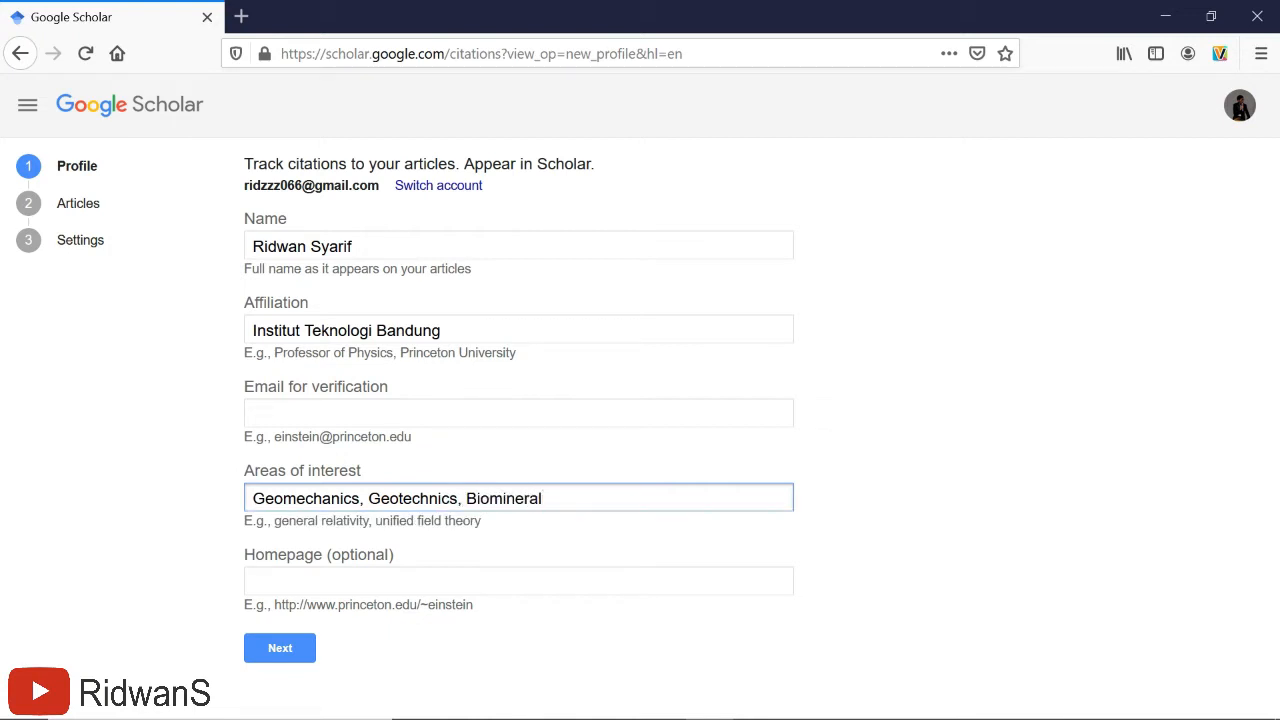
{"action": "type", "text": "ization, Bioconcrete, B"}
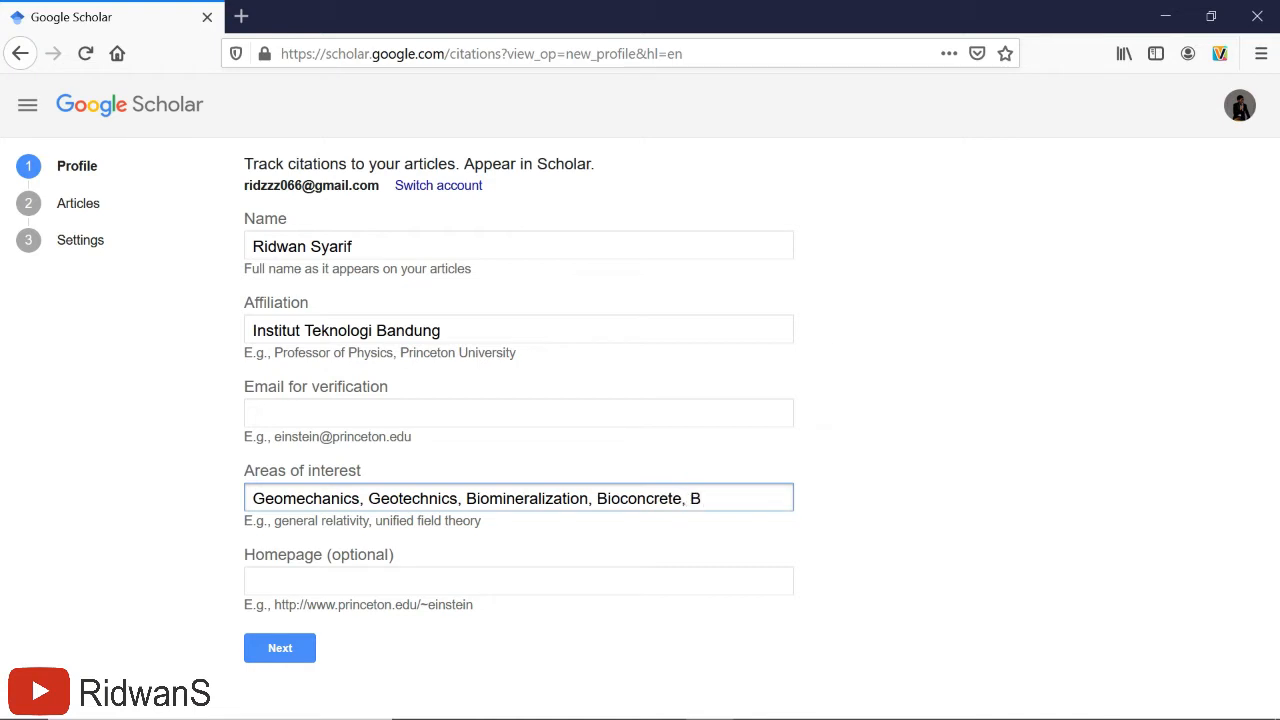
{"action": "type", "text": "iomortar"}
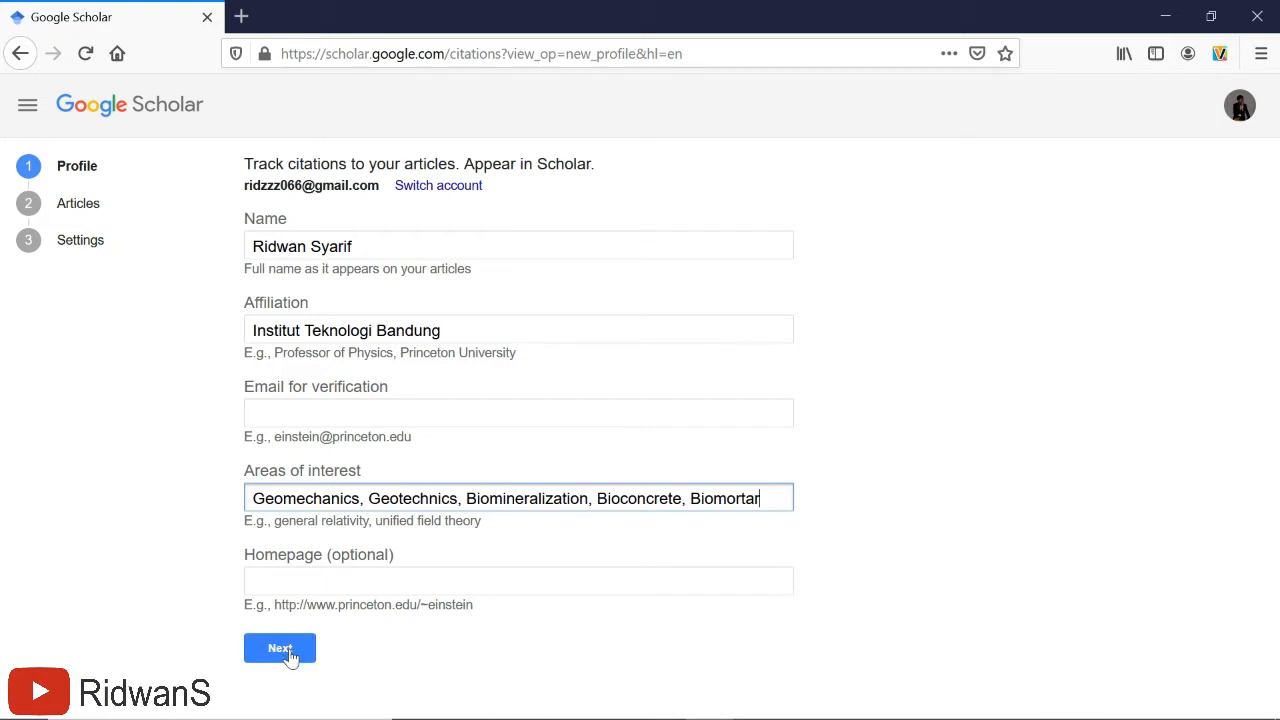
{"action": "left_click", "coordinate": [289, 655]}
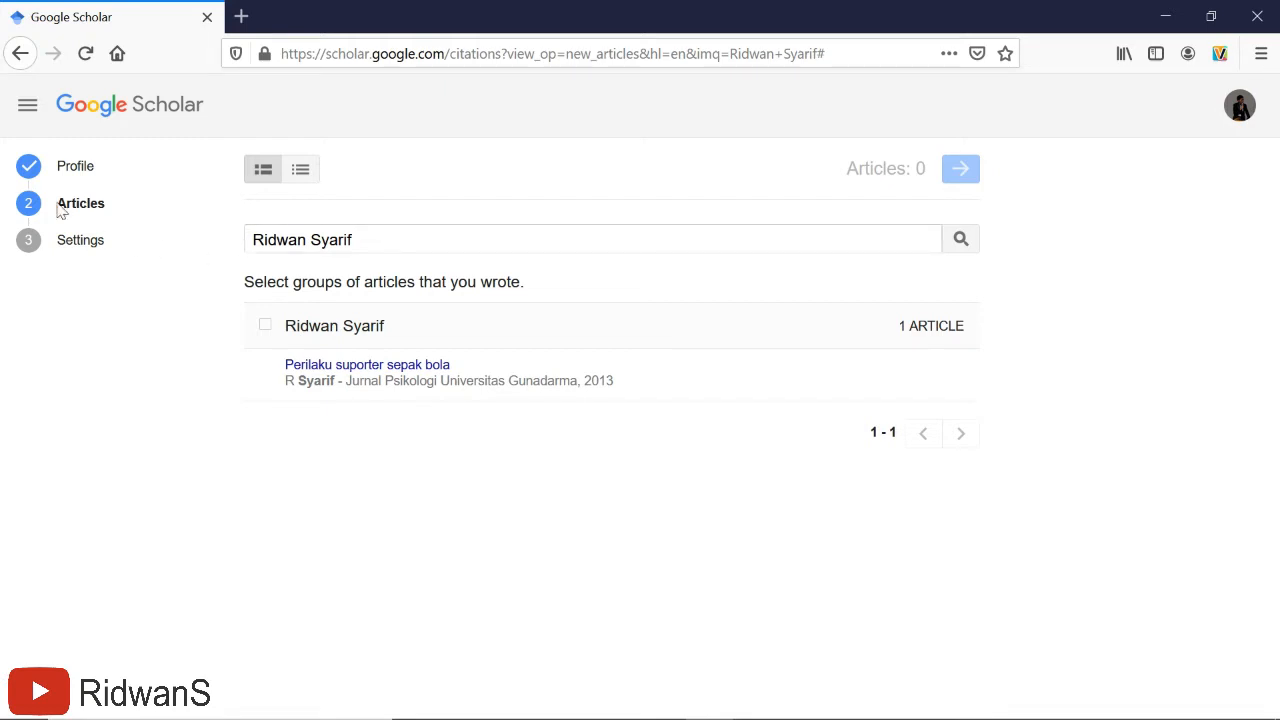
- Search articles for 'Selection of bacteria inducing calcium carbonate precipitation…' and claim its group
{"action": "left_click_drag", "start_coordinate": [58, 206], "coordinate": [106, 214]}
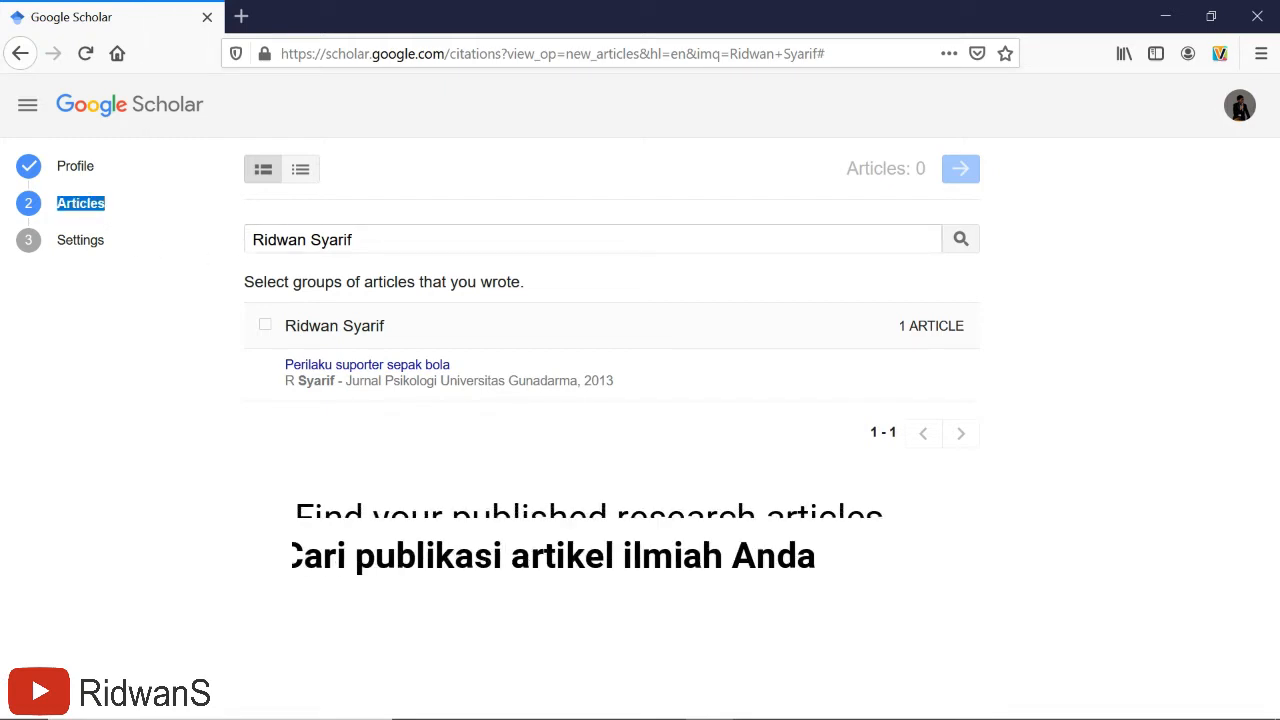
{"action": "left_click", "coordinate": [372, 240]}
{"action": "left_click_drag", "start_coordinate": [372, 240], "coordinate": [250, 241]}
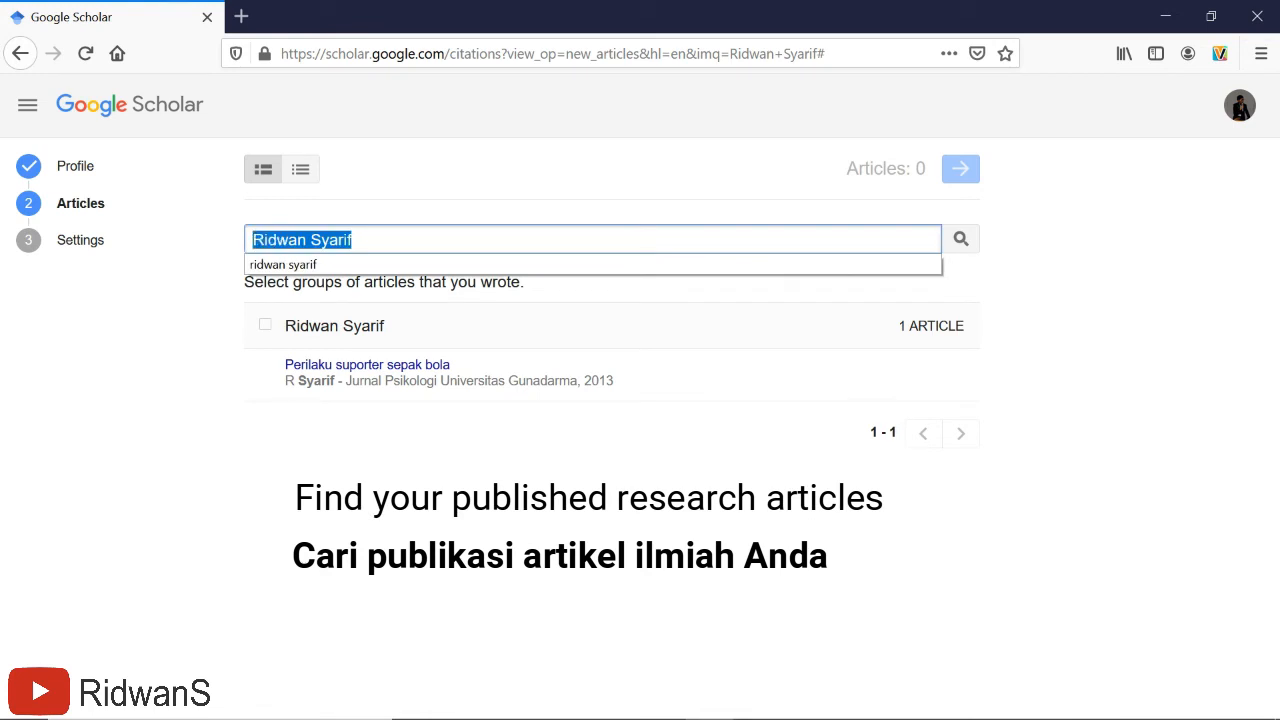
{"action": "key", "text": "BackSpace"}
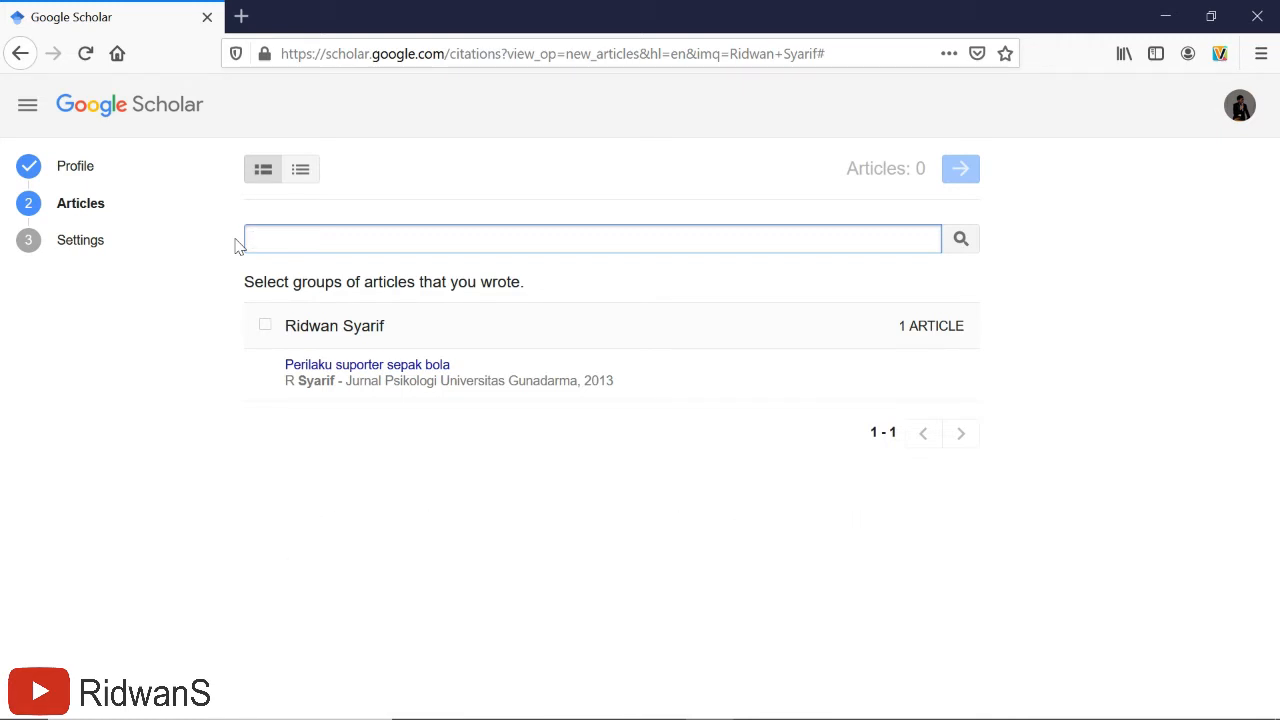
{"action": "type", "text": "se"}
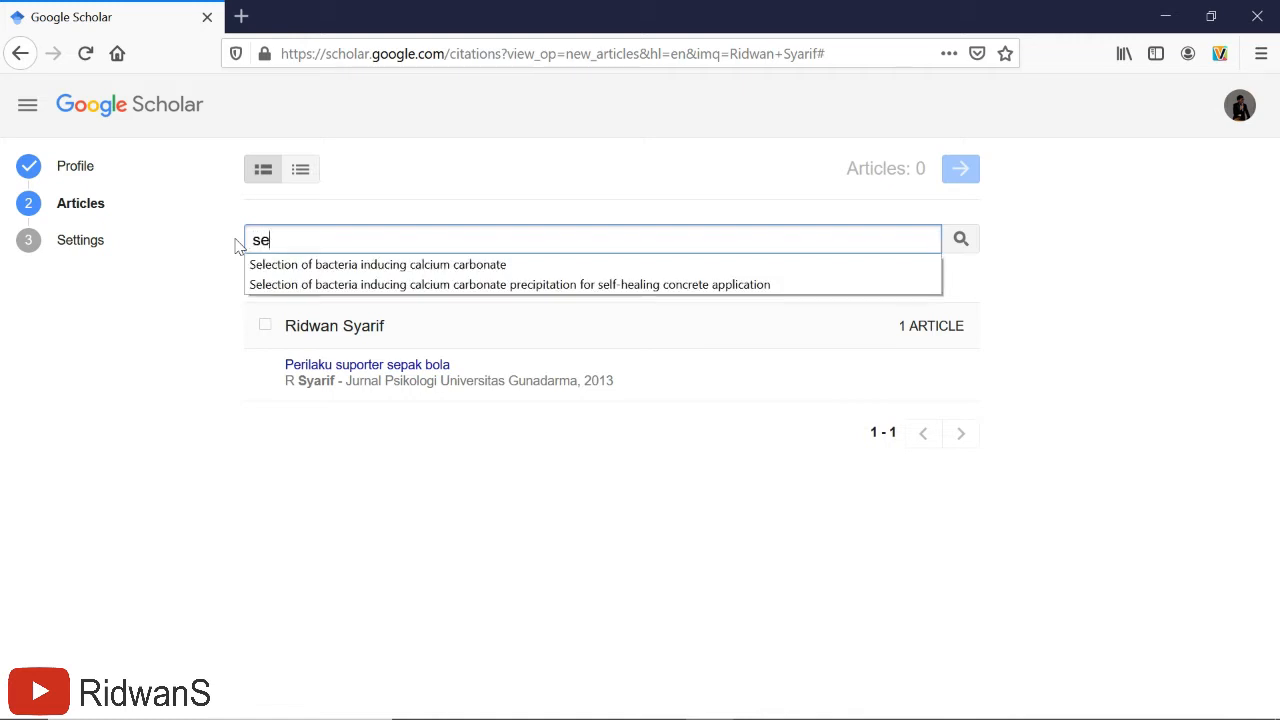
{"action": "type", "text": "lection of"}
{"action": "left_click", "coordinate": [605, 287]}
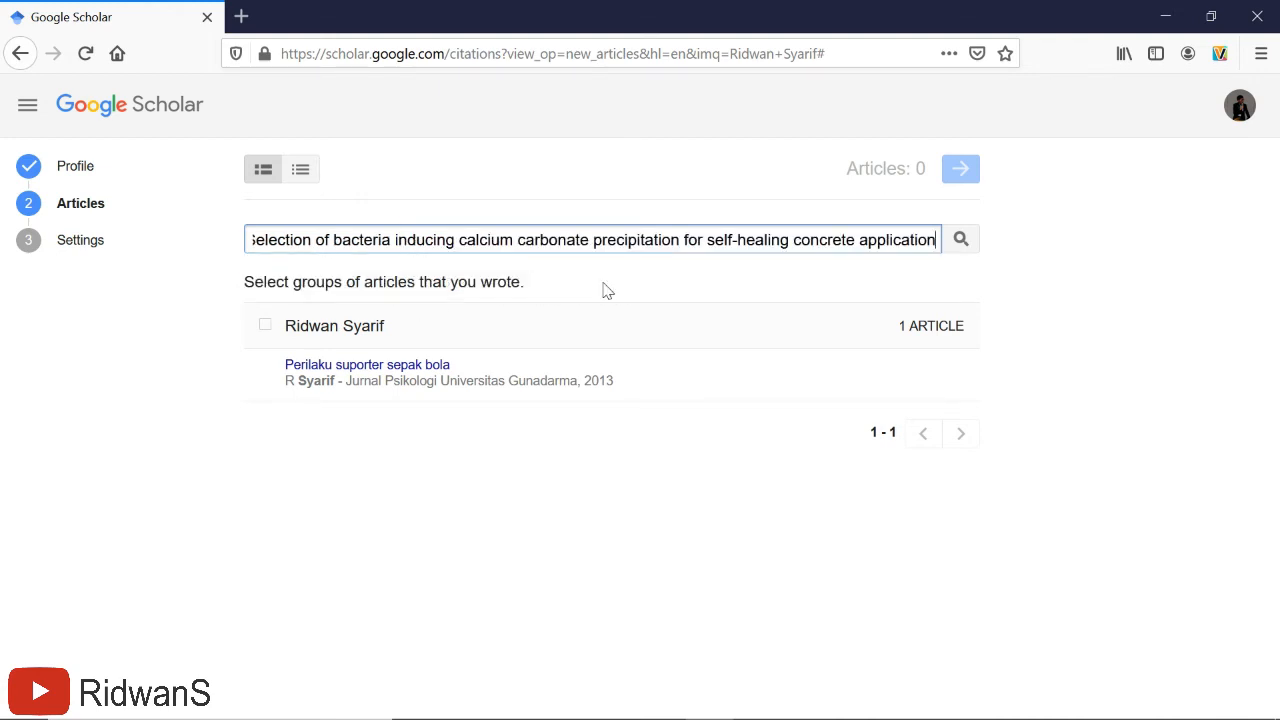
{"action": "left_click", "coordinate": [960, 240]}
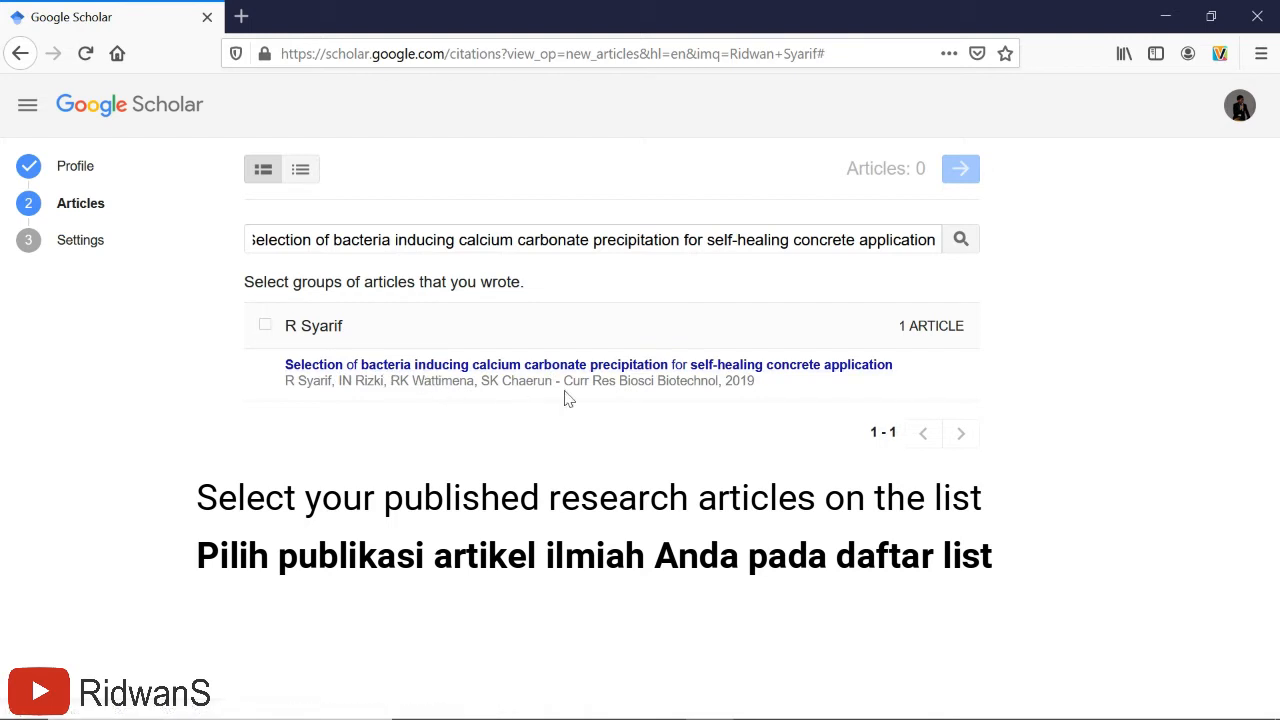
{"action": "left_click", "coordinate": [265, 329]}
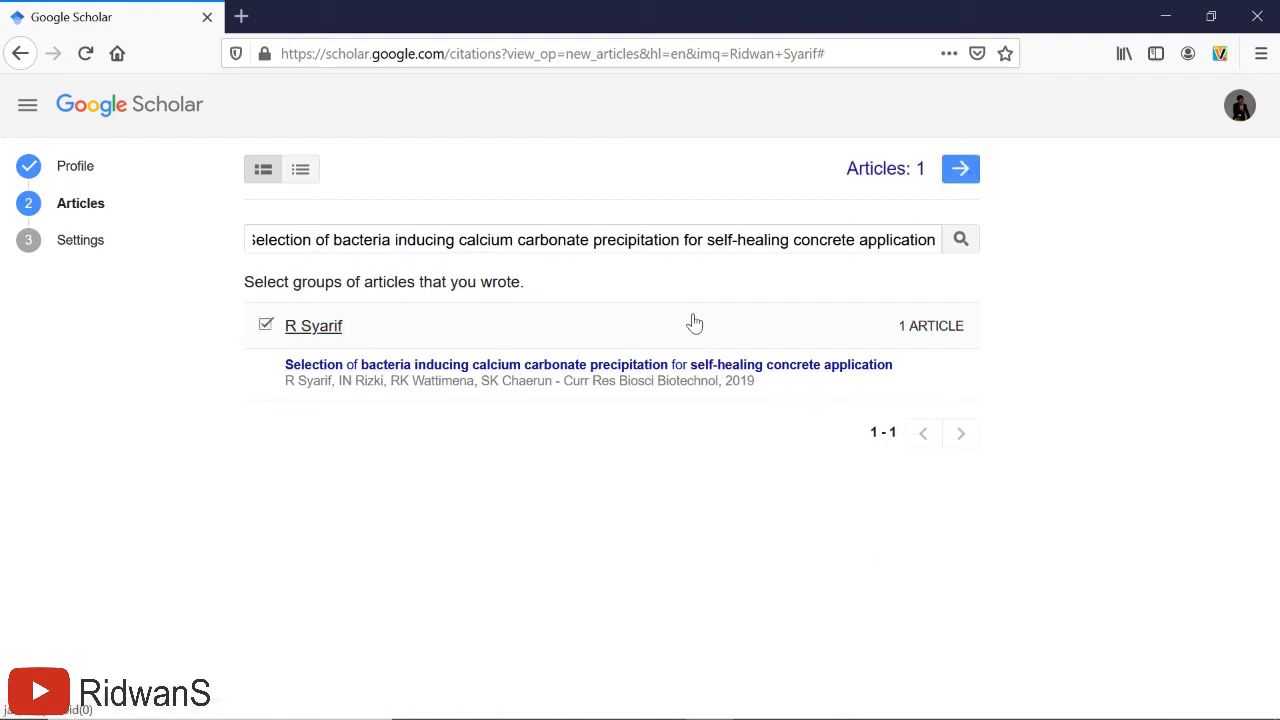
- Keep the profile public in Settings and finish setup to view the new profile
{"action": "left_click", "coordinate": [962, 171]}
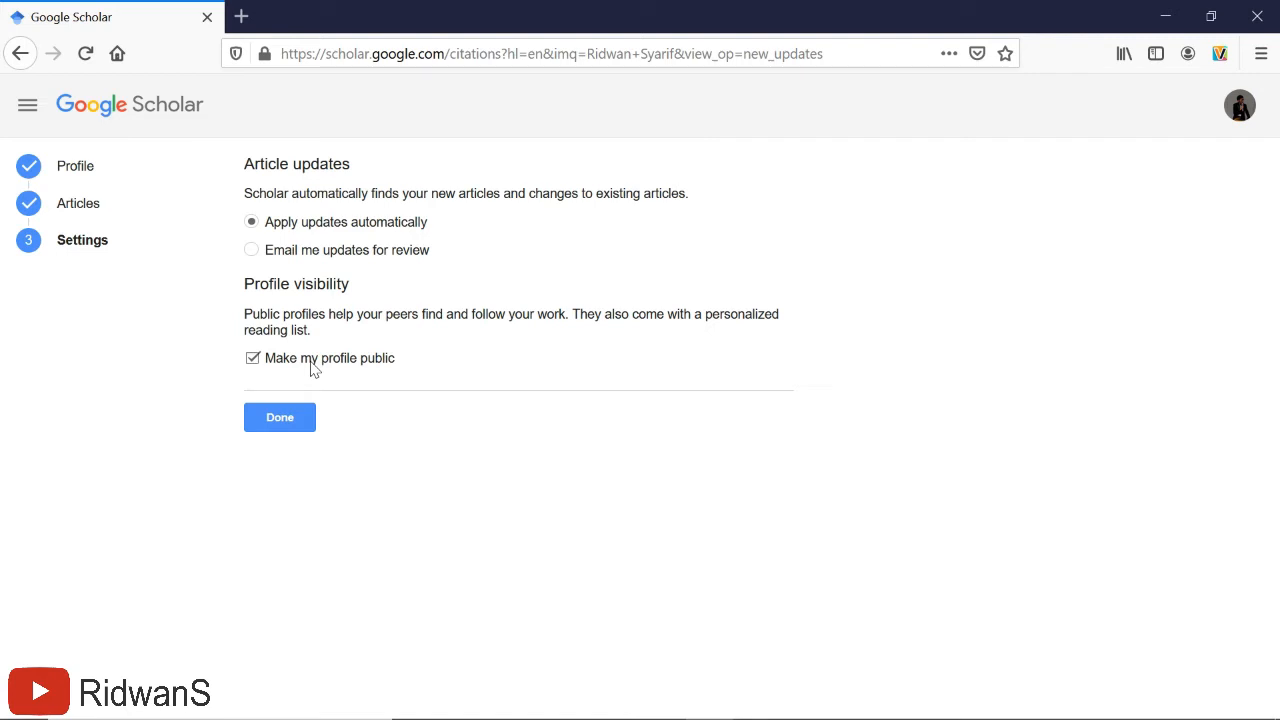
{"action": "left_click", "coordinate": [281, 418]}
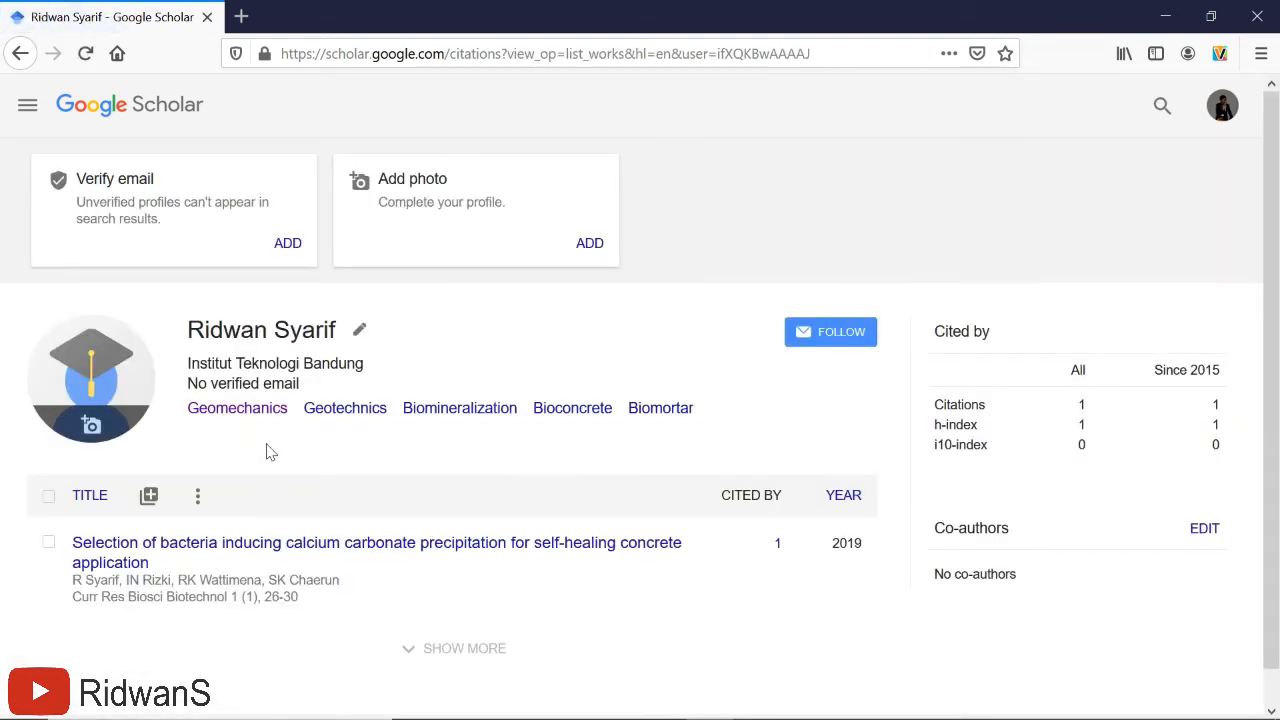
- Open the profile photo upload dialog from the avatar's camera icon
{"action": "scroll", "coordinate": [268, 448], "scroll_direction": "down", "scroll_amount": 1}
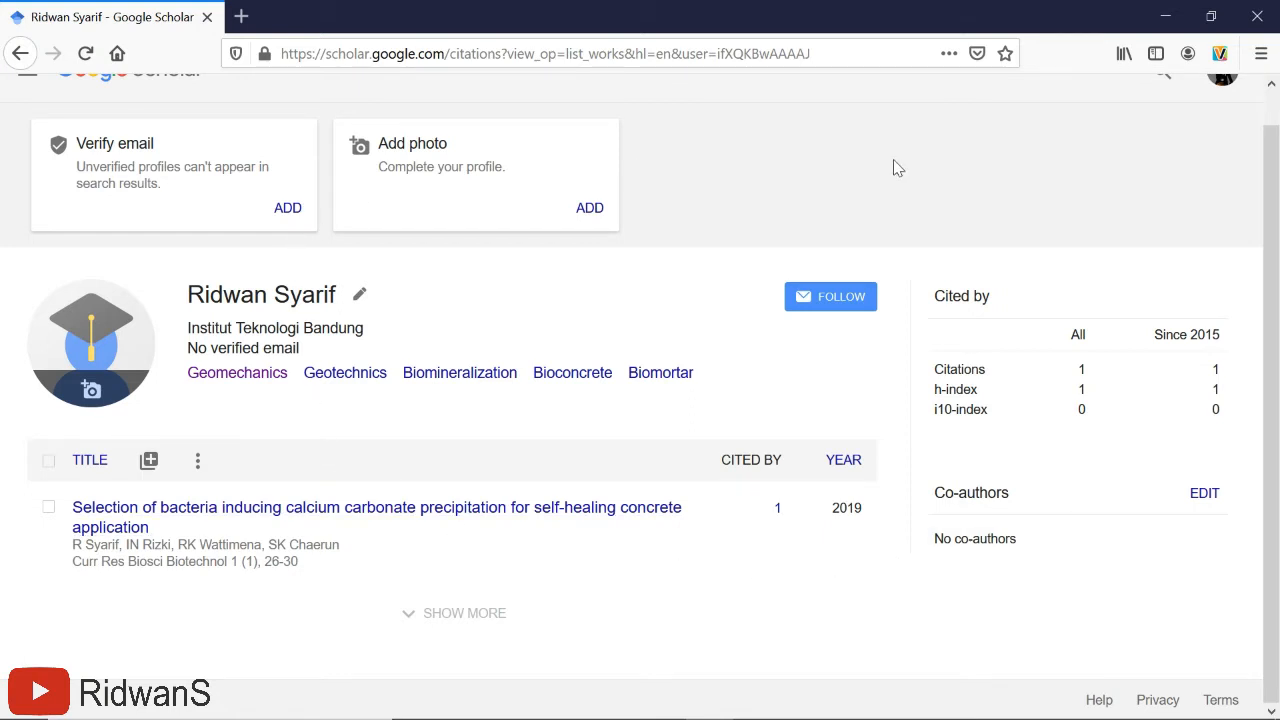
{"action": "scroll", "coordinate": [893, 166], "scroll_direction": "up", "scroll_amount": 1}
{"action": "scroll", "coordinate": [906, 177], "scroll_direction": "down", "scroll_amount": 1}
{"action": "left_click", "coordinate": [91, 390]}
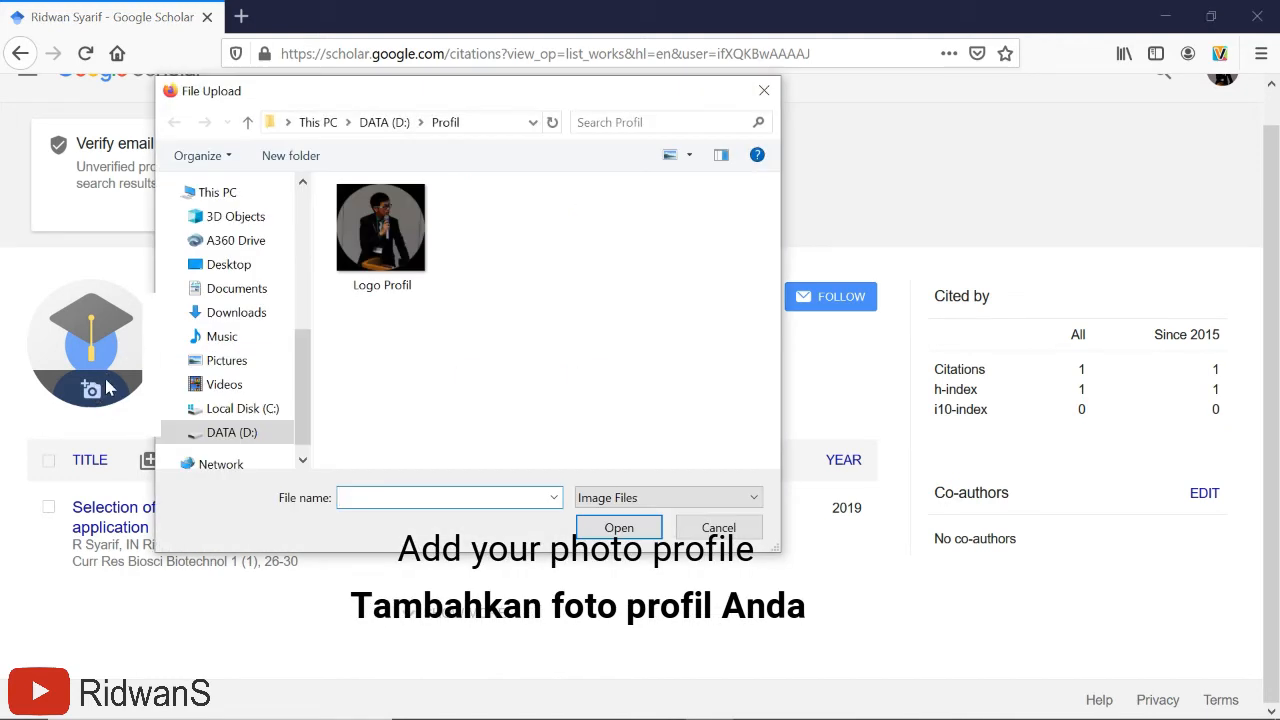
- Upload 'Logo Profil' from the Profil folder as the profile photo
{"action": "left_click", "coordinate": [383, 250]}
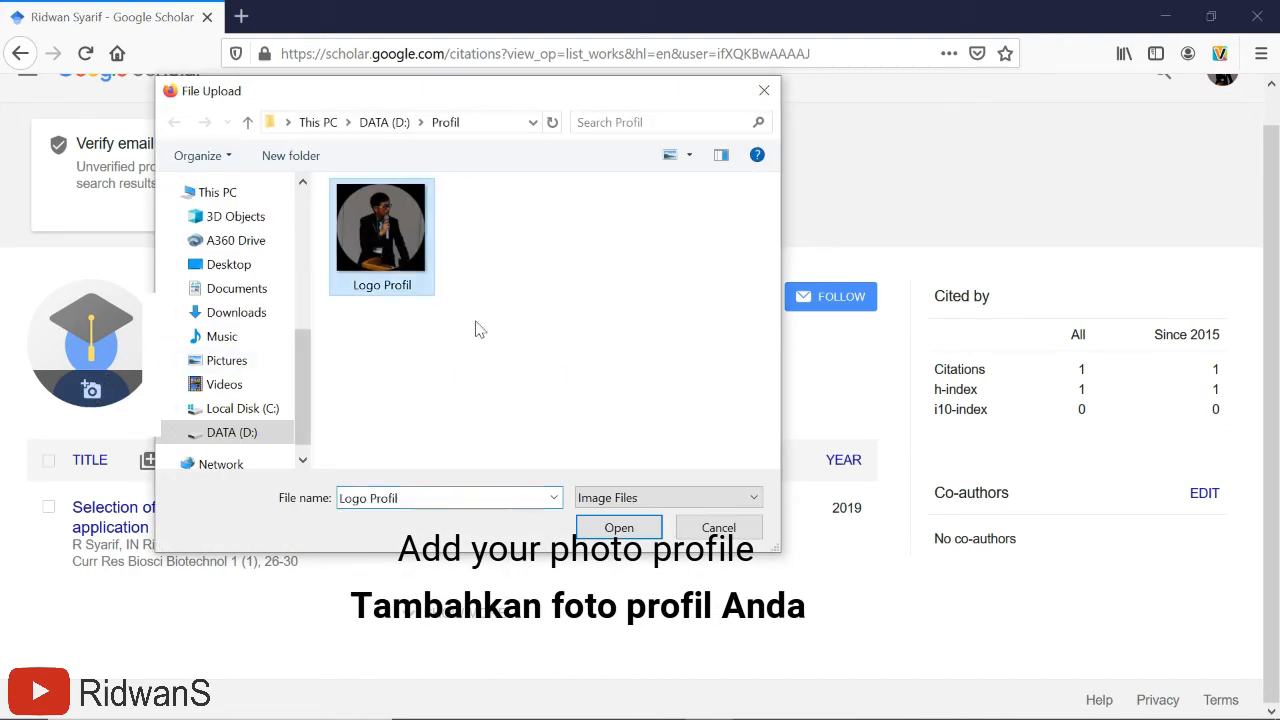
{"action": "left_click", "coordinate": [622, 530]}
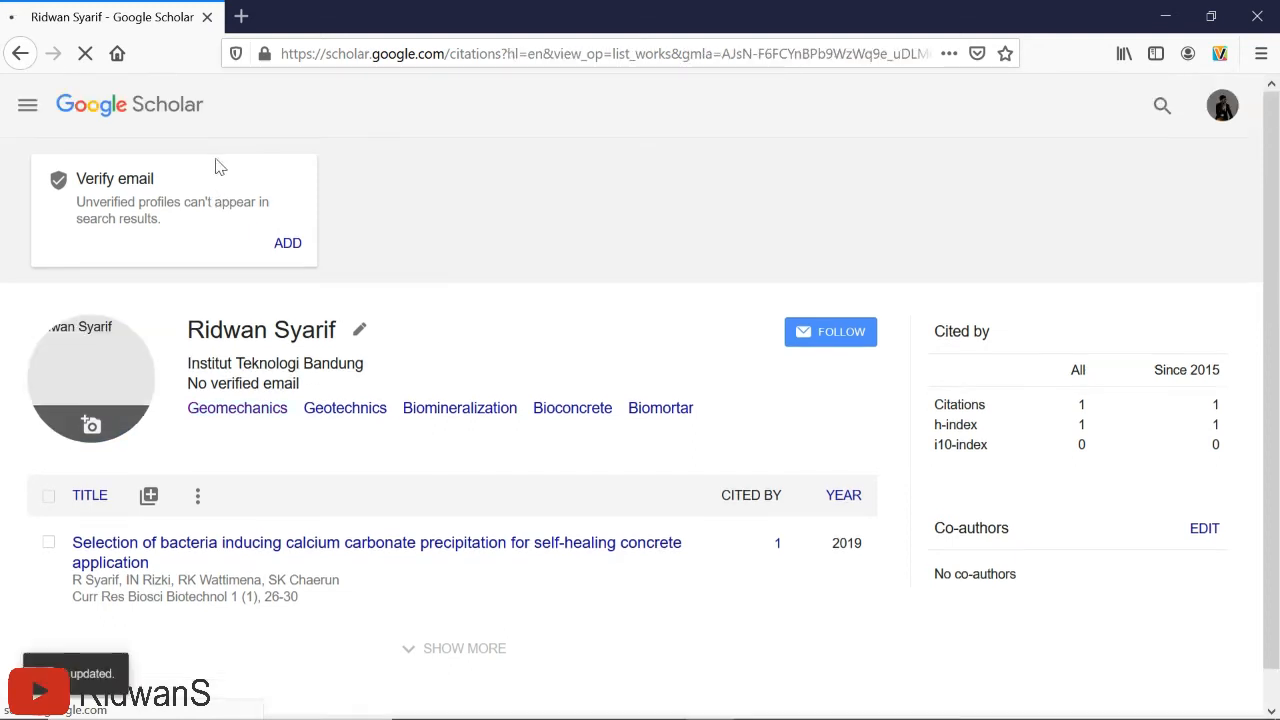
- Open the Verify email dialog from the profile's 'No verified email' card
{"action": "scroll", "coordinate": [338, 190], "scroll_direction": "down", "scroll_amount": 1}
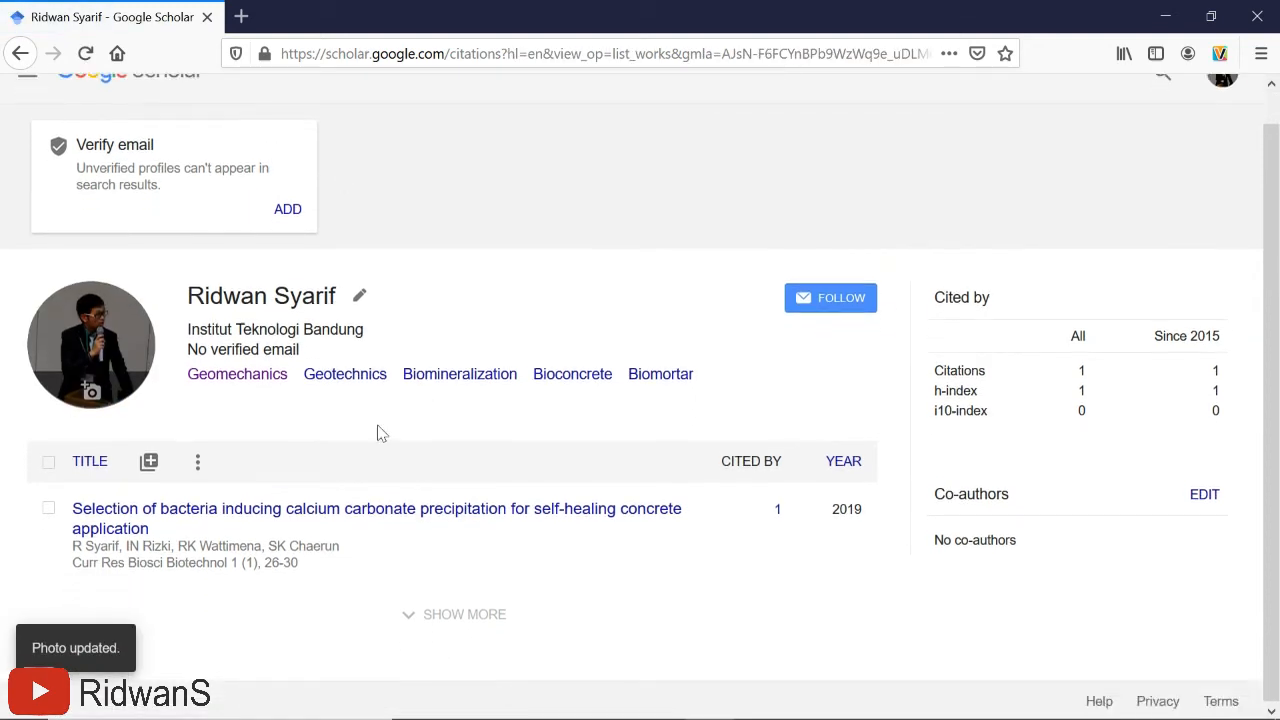
{"action": "scroll", "coordinate": [300, 312], "scroll_direction": "up", "scroll_amount": 1}
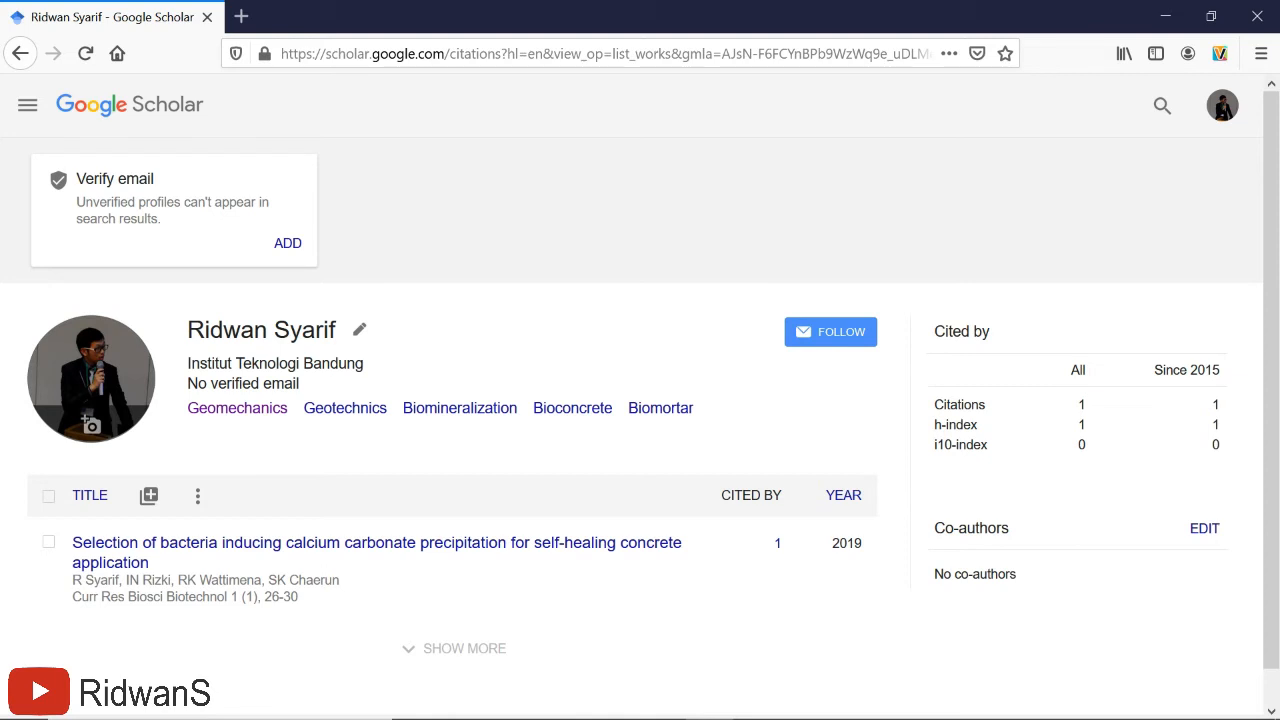
{"action": "left_click_drag", "start_coordinate": [187, 384], "coordinate": [303, 390]}
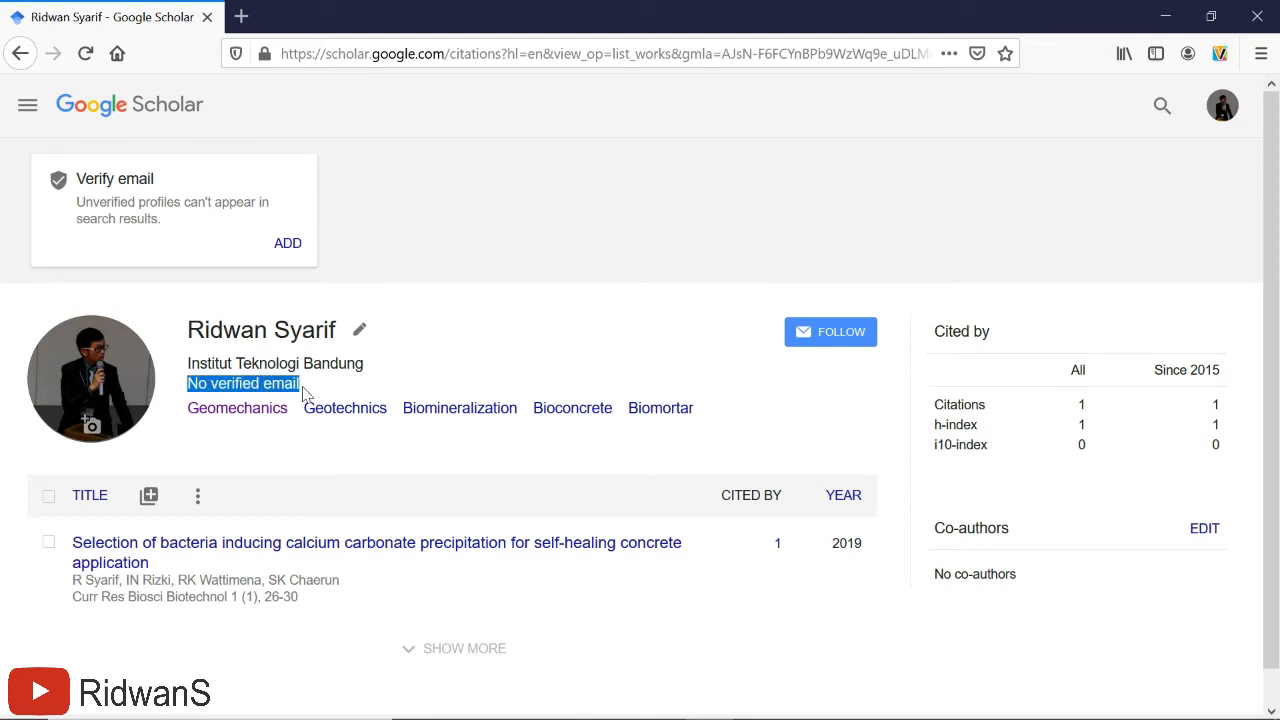
{"action": "left_click", "coordinate": [424, 292]}
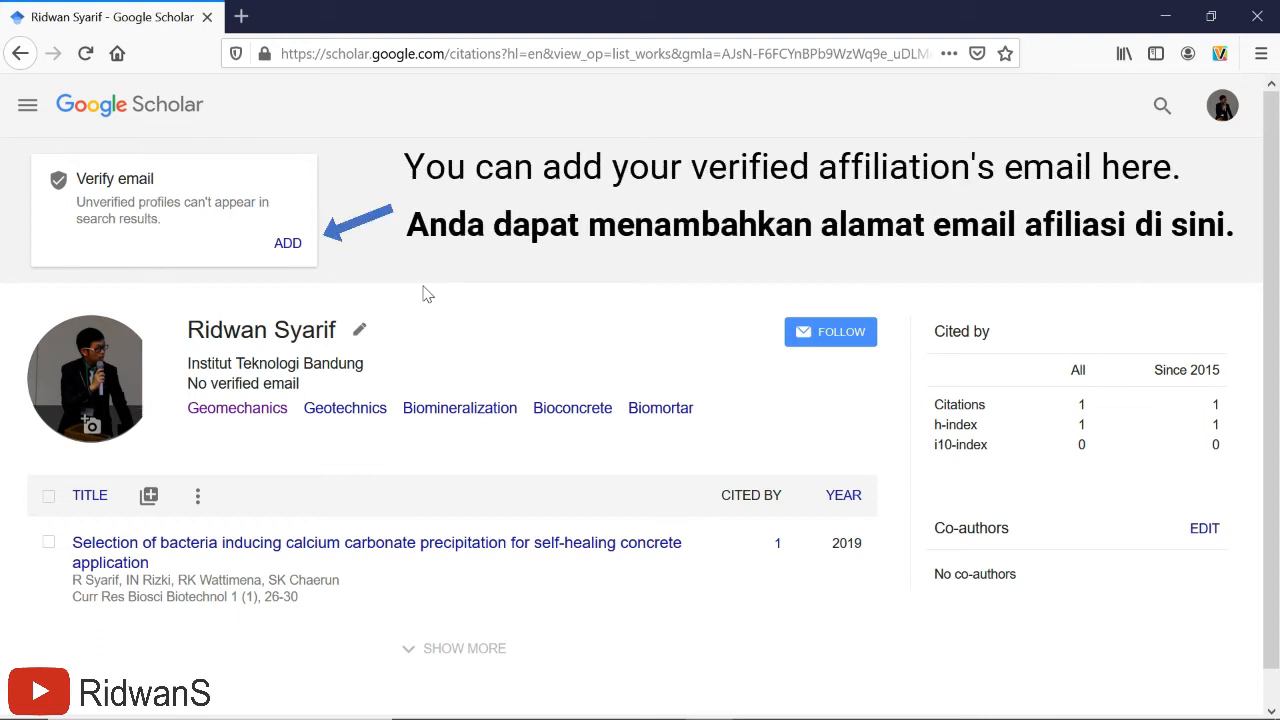
{"action": "left_click", "coordinate": [287, 245]}
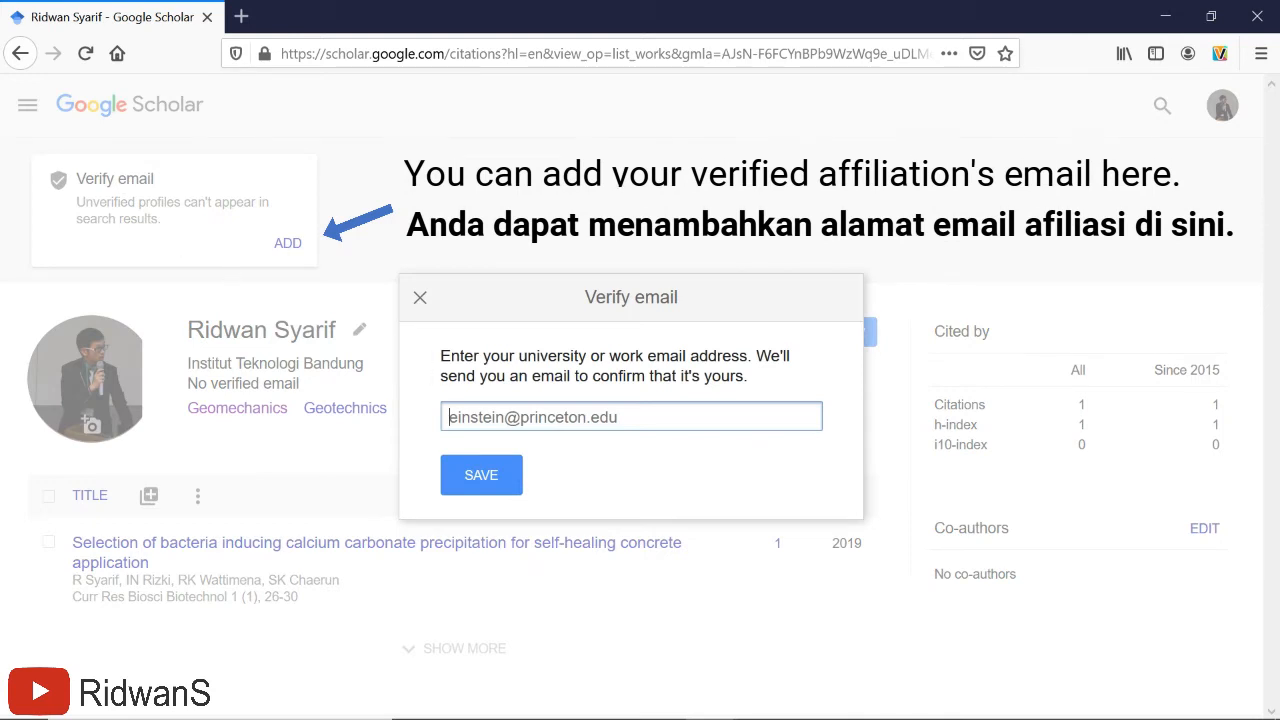
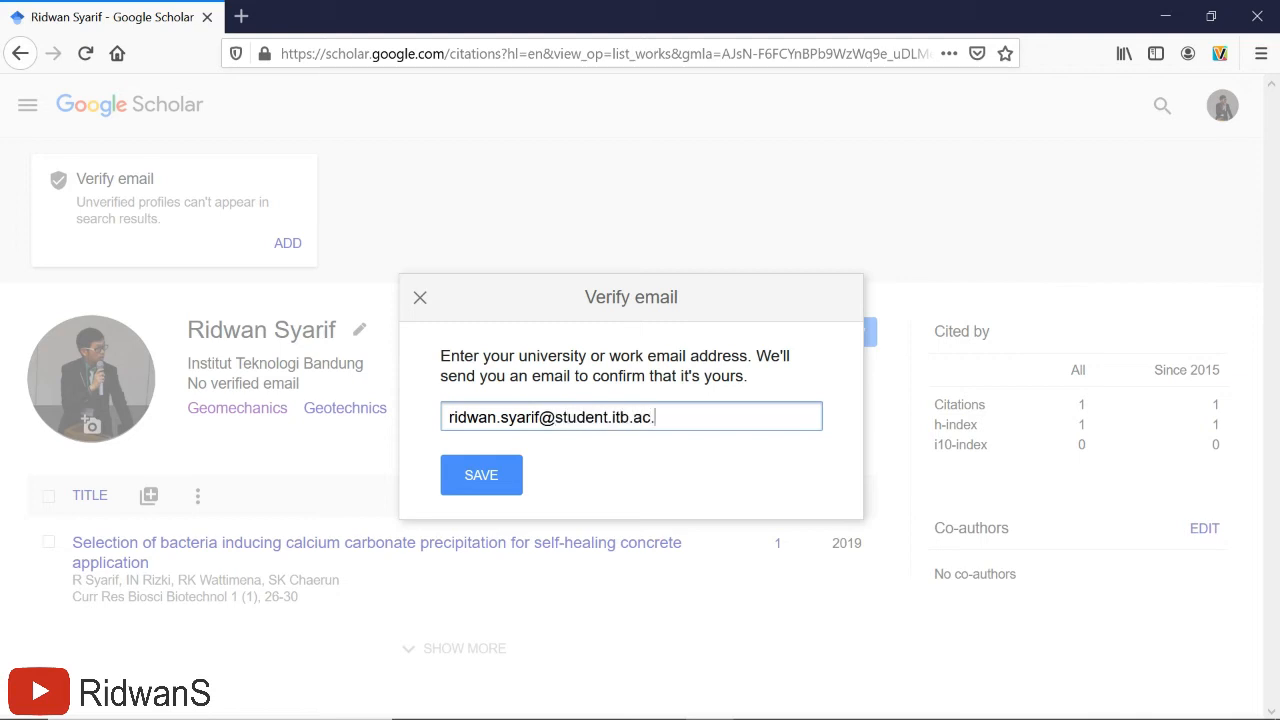
- Enter the university student email address and save it to send a verification email
{"action": "left_click", "coordinate": [491, 474]}
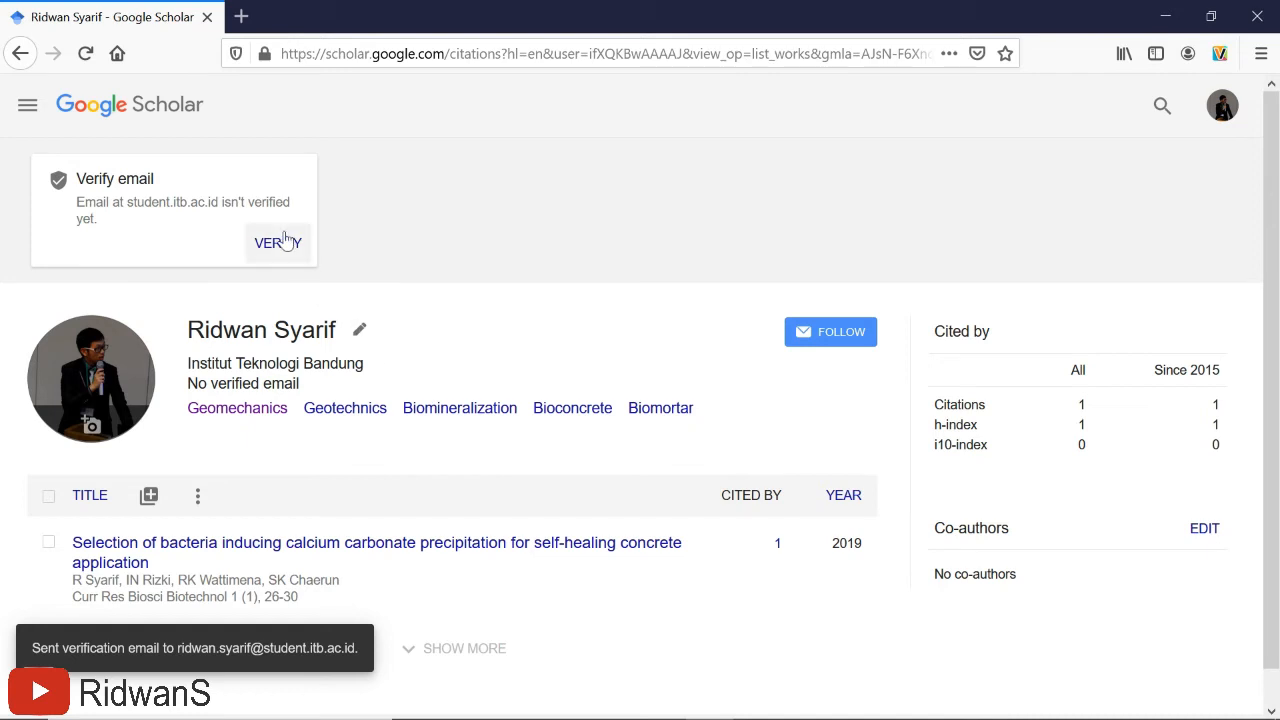
{"action": "scroll", "coordinate": [500, 288], "scroll_direction": "down", "scroll_amount": 1}
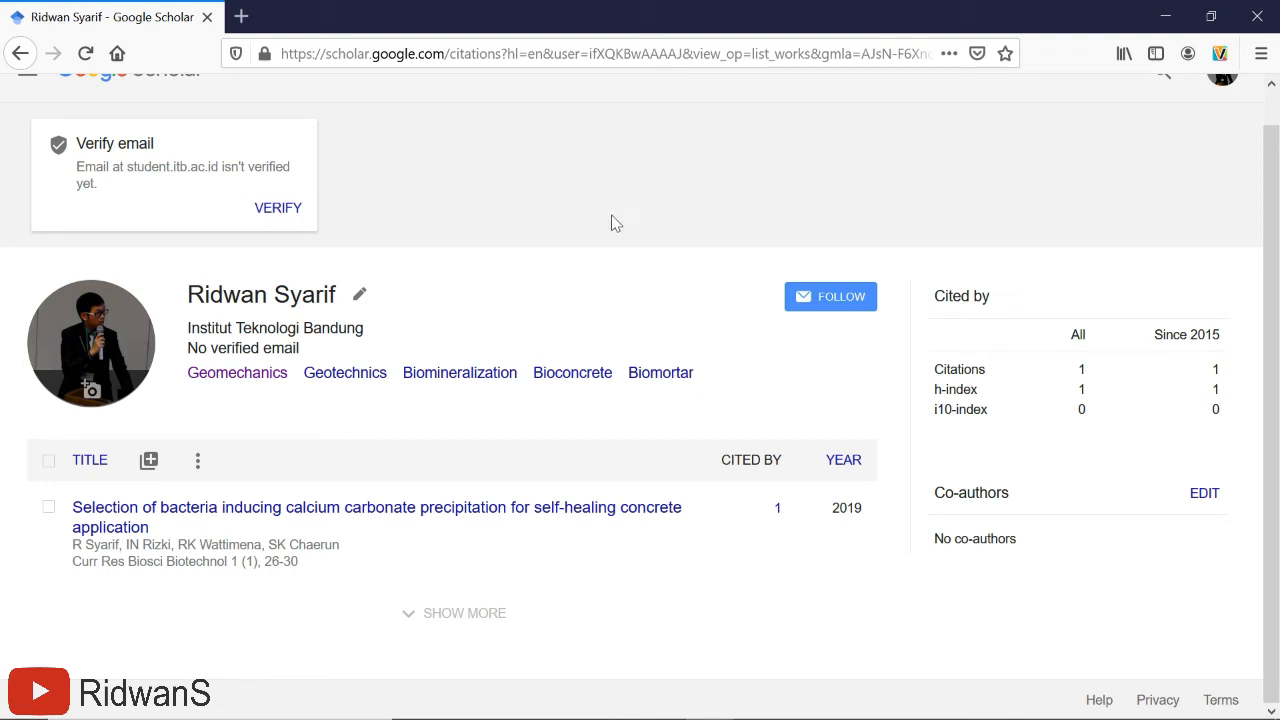
{"action": "scroll", "coordinate": [612, 222], "scroll_direction": "up", "scroll_amount": 1}
{"action": "scroll", "coordinate": [154, 326], "scroll_direction": "down", "scroll_amount": 1}
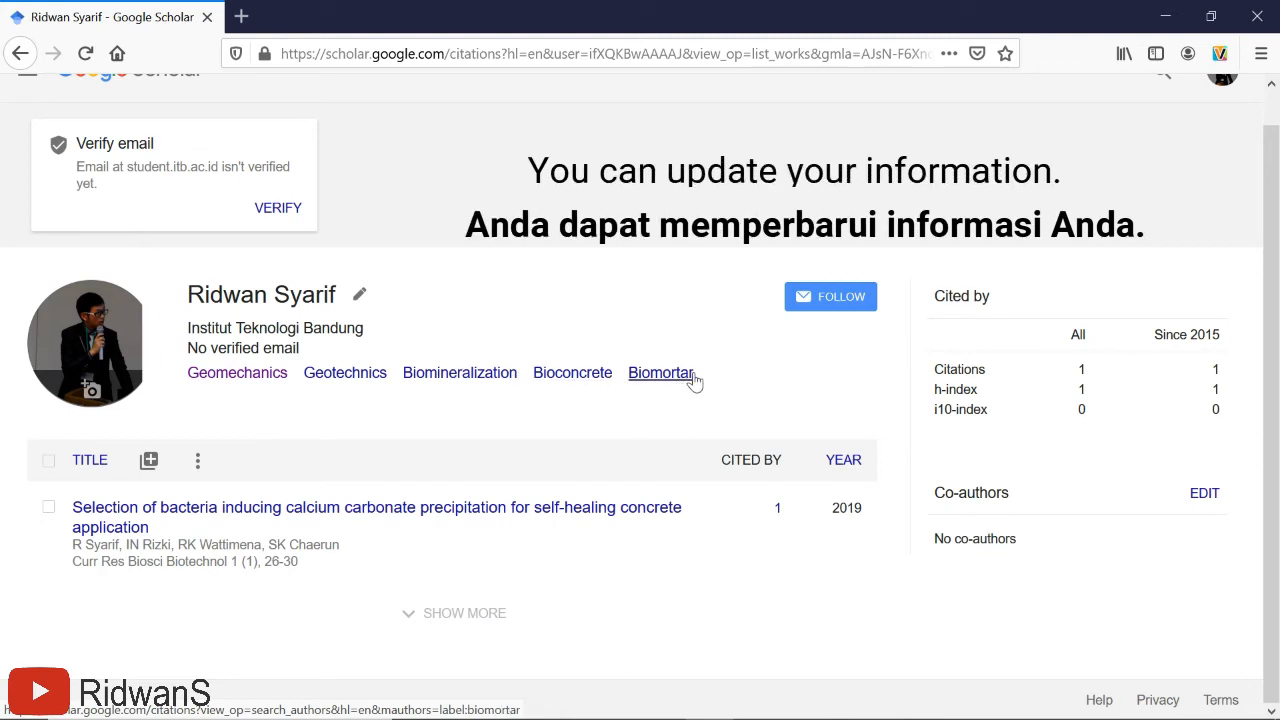
- Add Bioconcrete, Biomortar and Rock mechanics to the areas of interest and save
{"action": "left_click", "coordinate": [361, 298]}
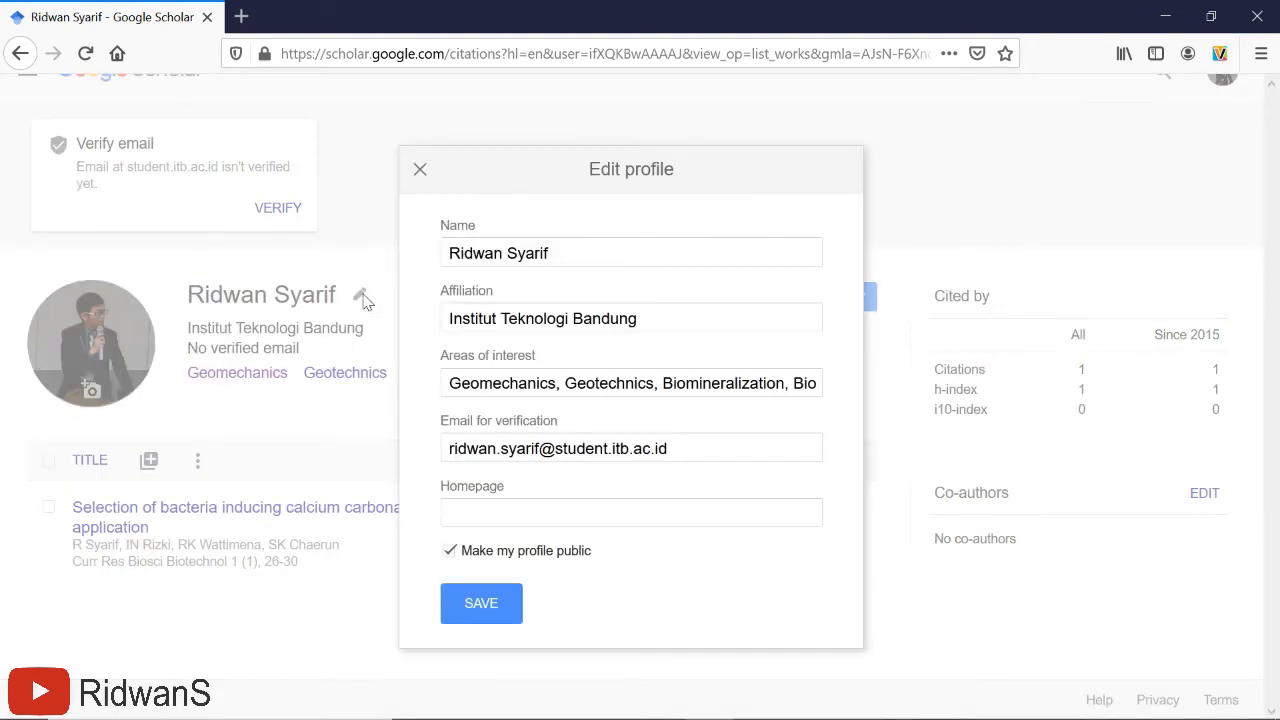
{"action": "left_click", "coordinate": [493, 383]}
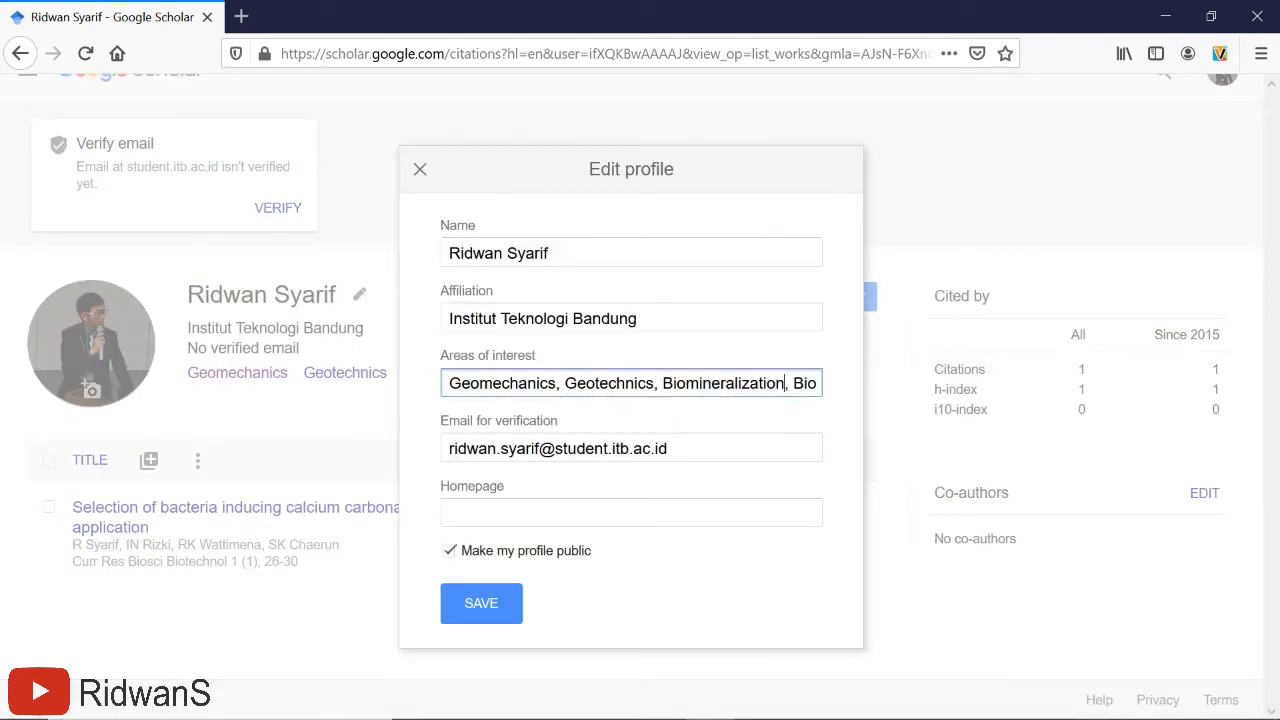
{"action": "type", "text": "concrete, Biom"}
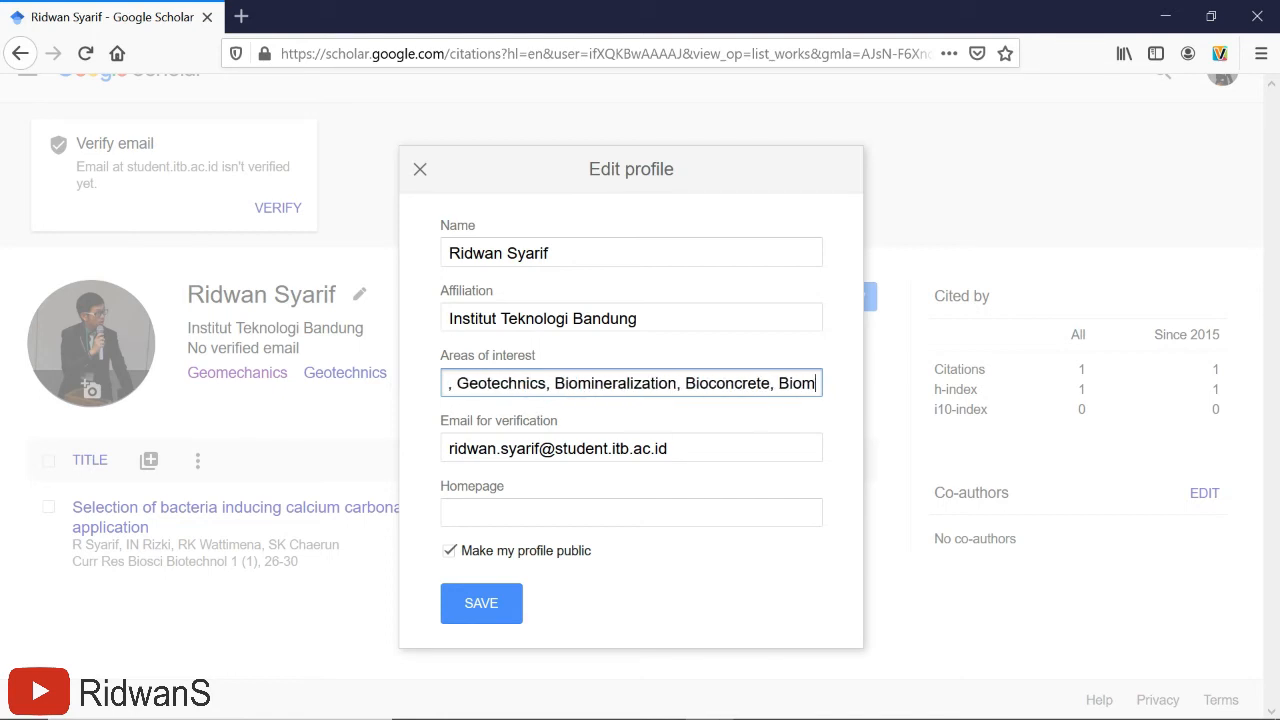
{"action": "type", "text": "ortar"}
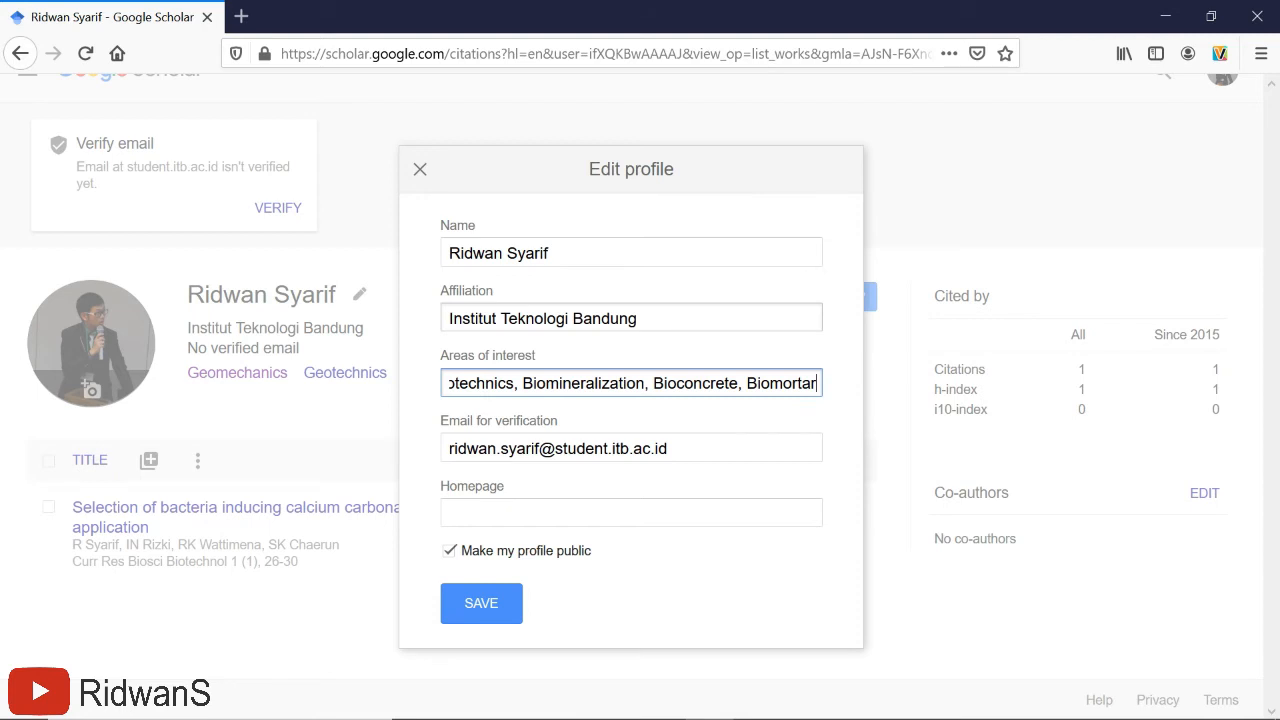
{"action": "type", "text": ", Roc"}
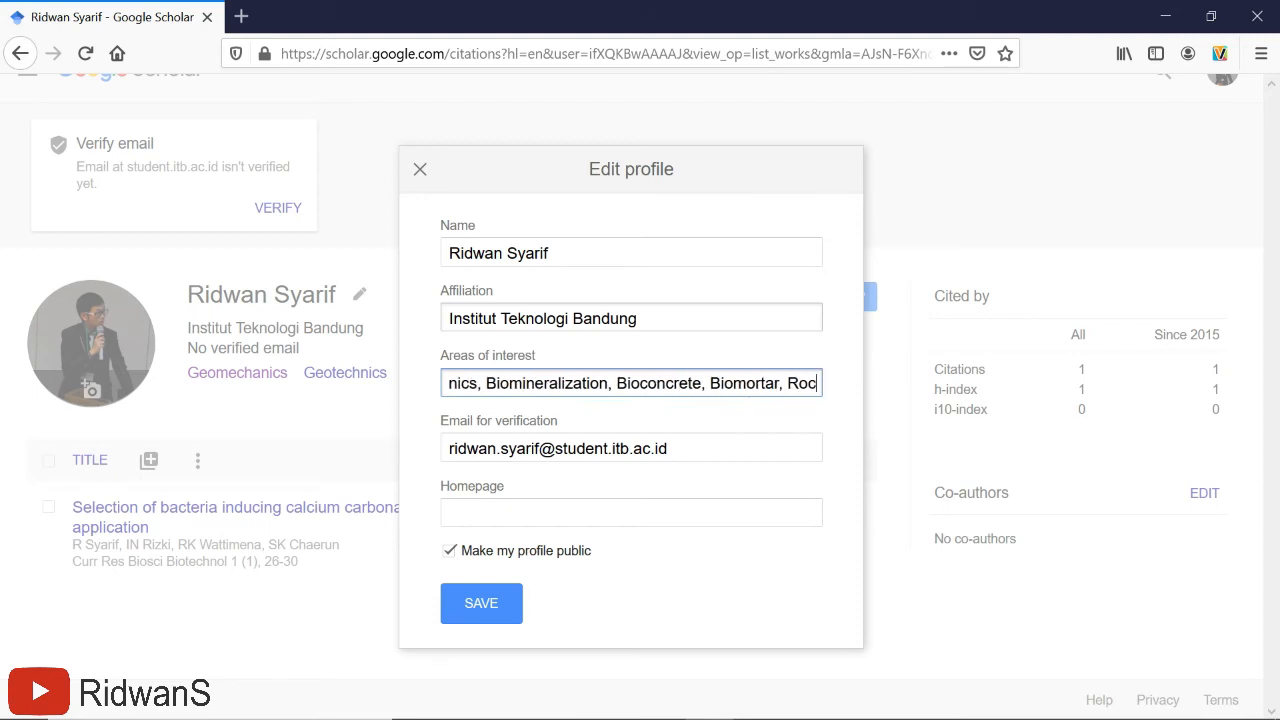
{"action": "type", "text": "k mecha"}
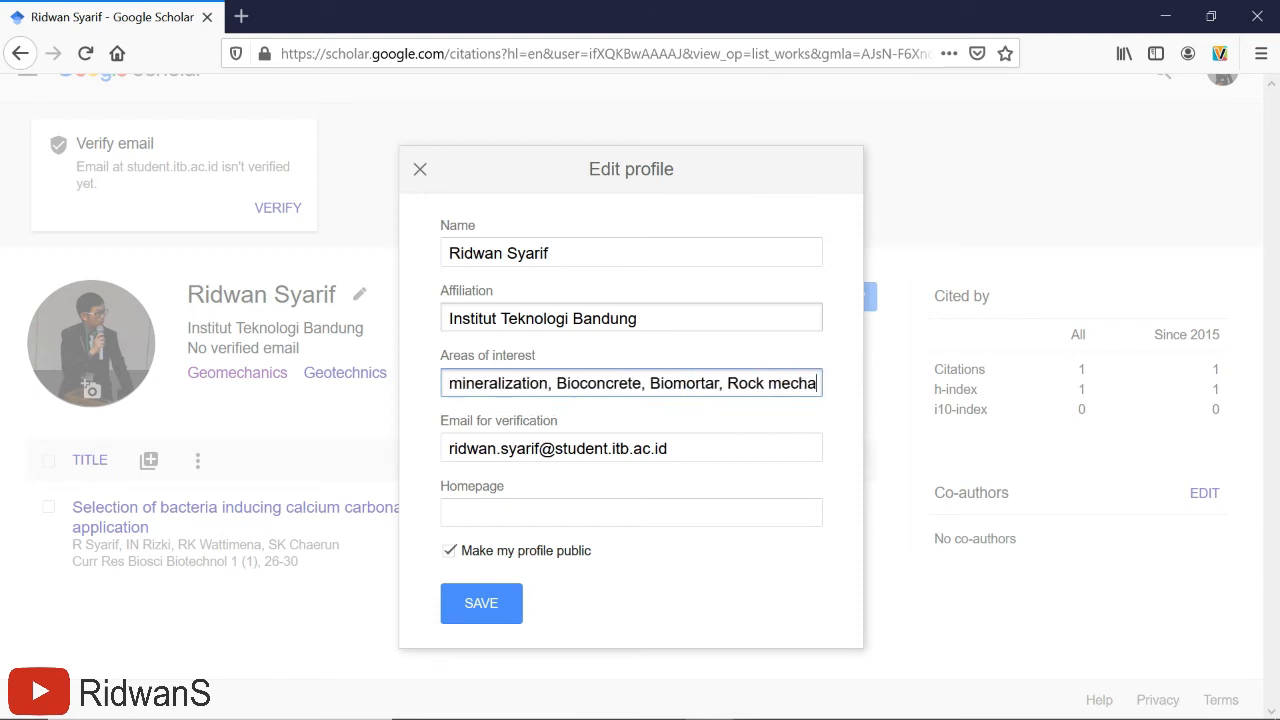
{"action": "type", "text": "nics"}
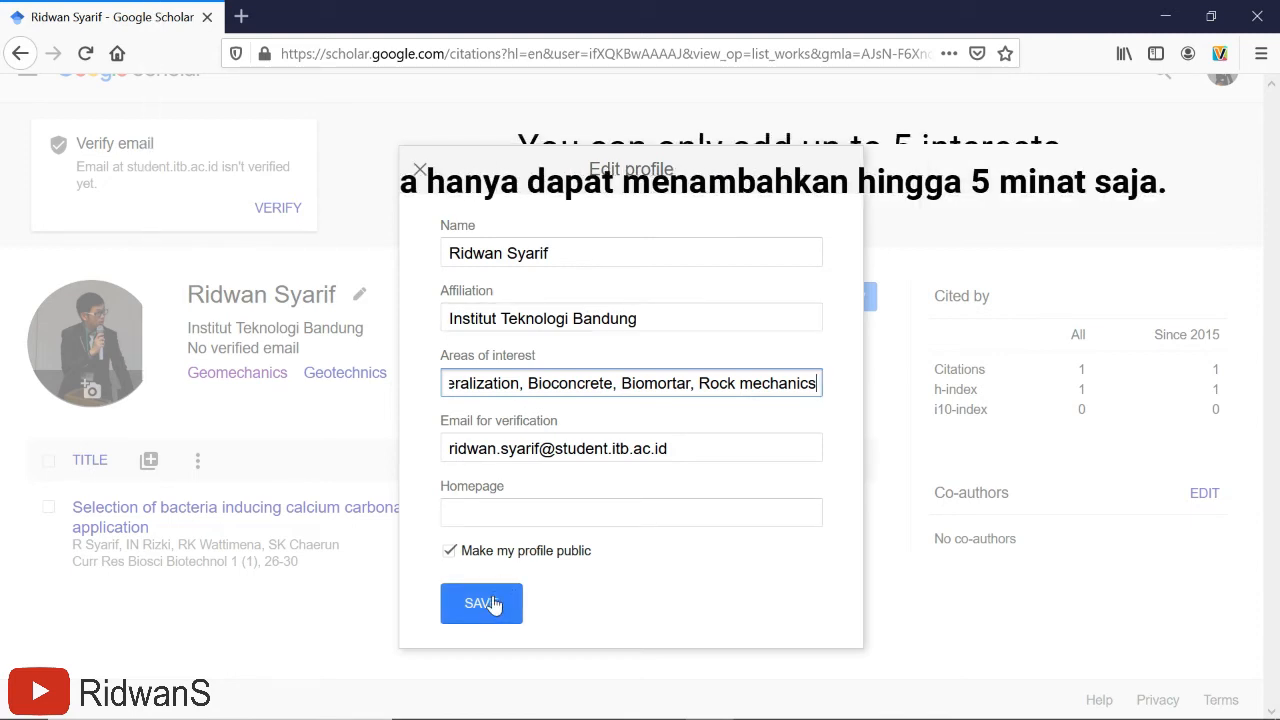
{"action": "left_click", "coordinate": [492, 604]}
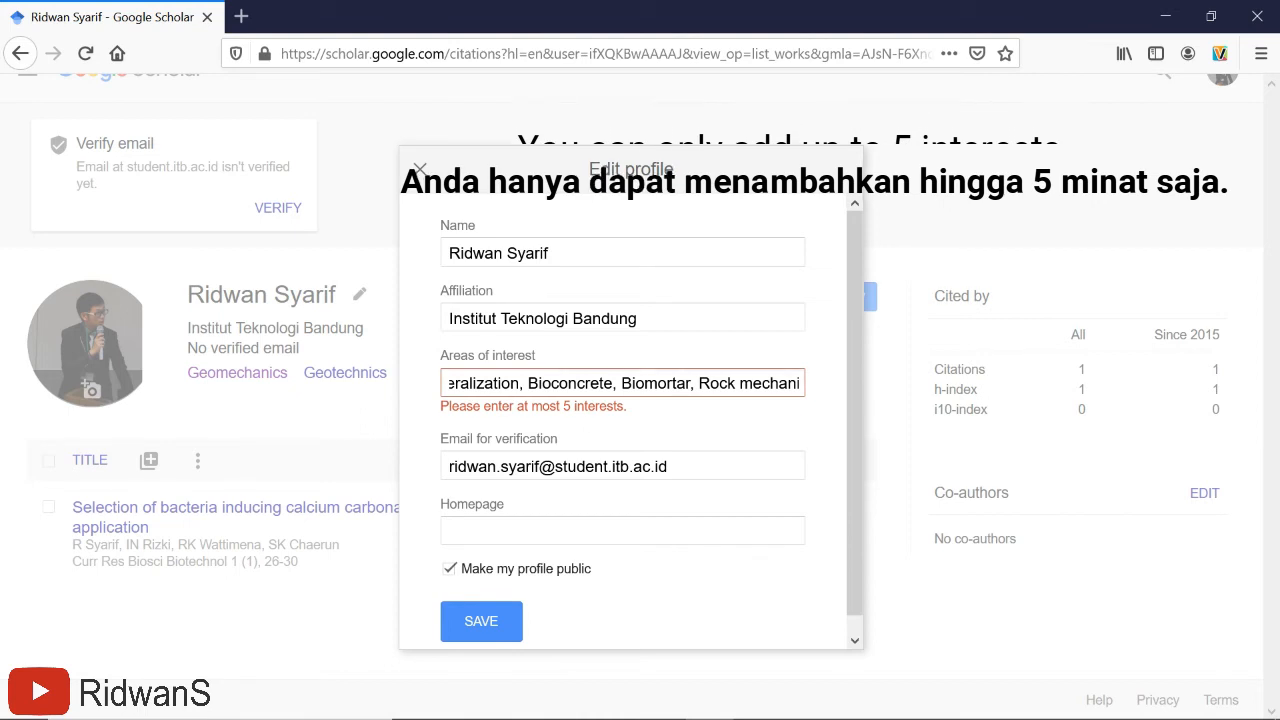
- Delete the sixth interest 'Rock mechanics' and save the profile with five interests
{"action": "left_click", "coordinate": [703, 383]}
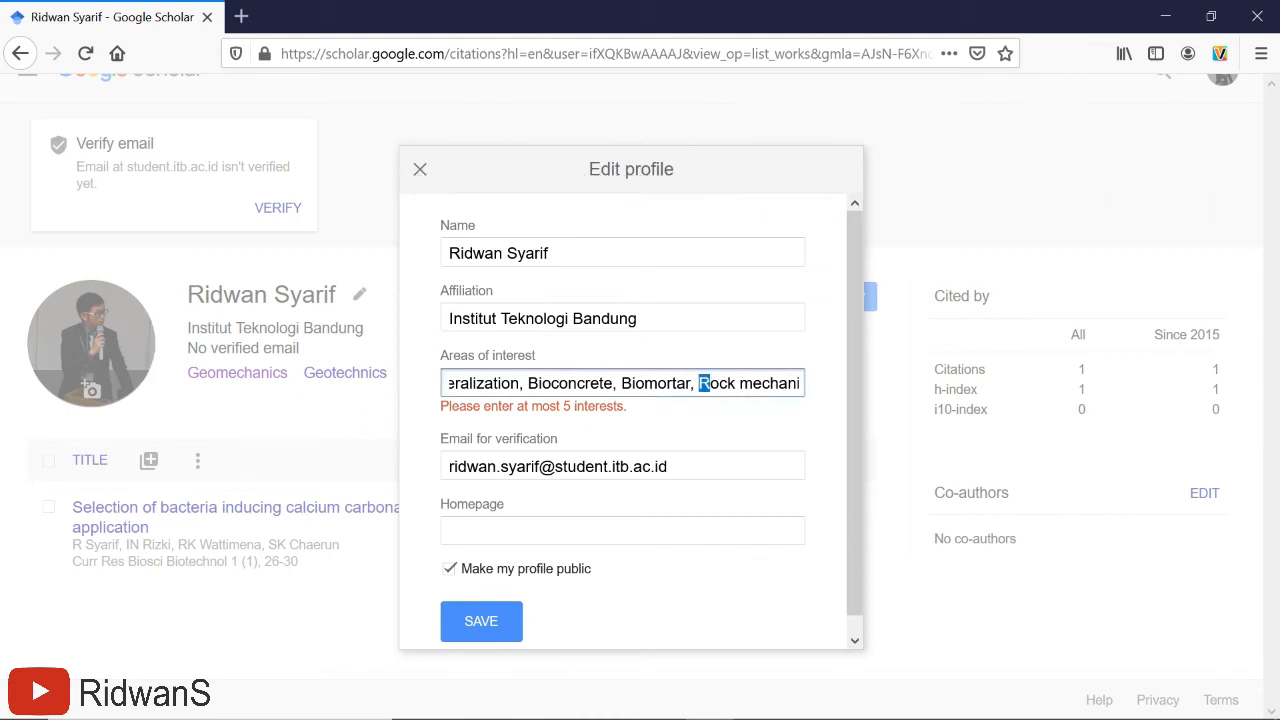
{"action": "left_click_drag", "start_coordinate": [720, 383], "coordinate": [804, 384]}
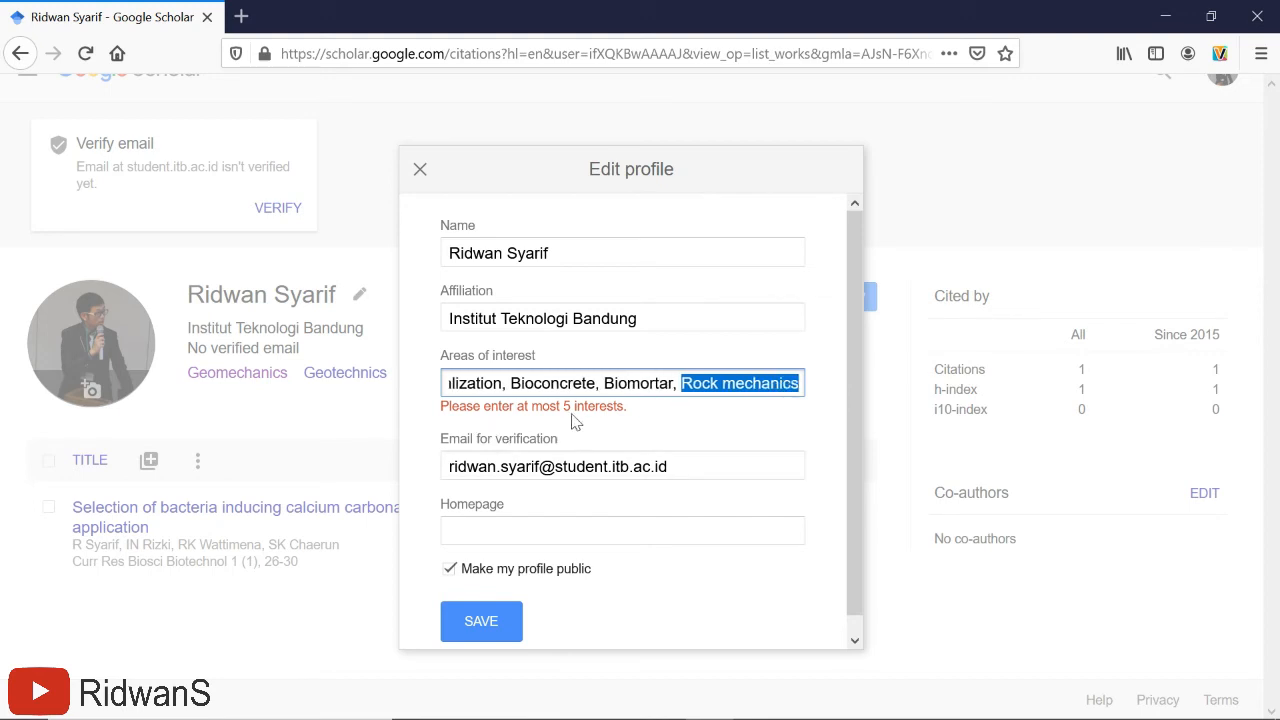
{"action": "left_click_drag", "start_coordinate": [440, 406], "coordinate": [627, 406]}
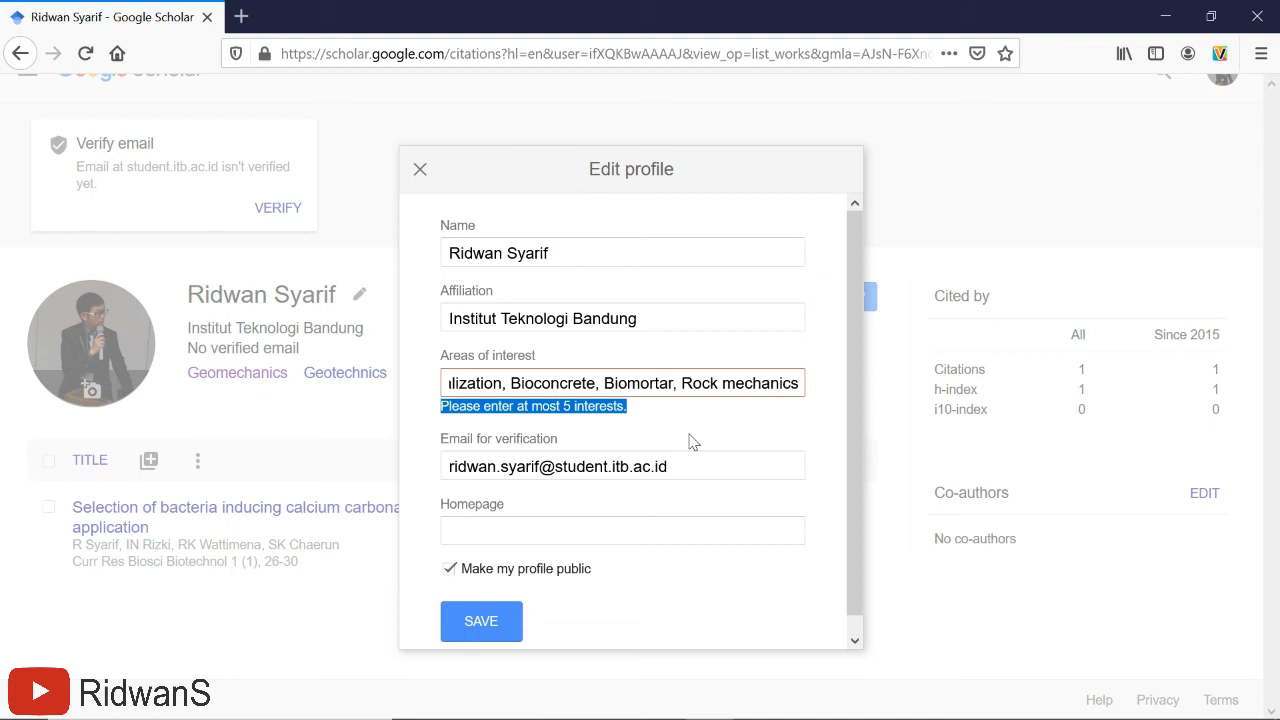
{"action": "left_click_drag", "start_coordinate": [681, 383], "coordinate": [792, 383]}
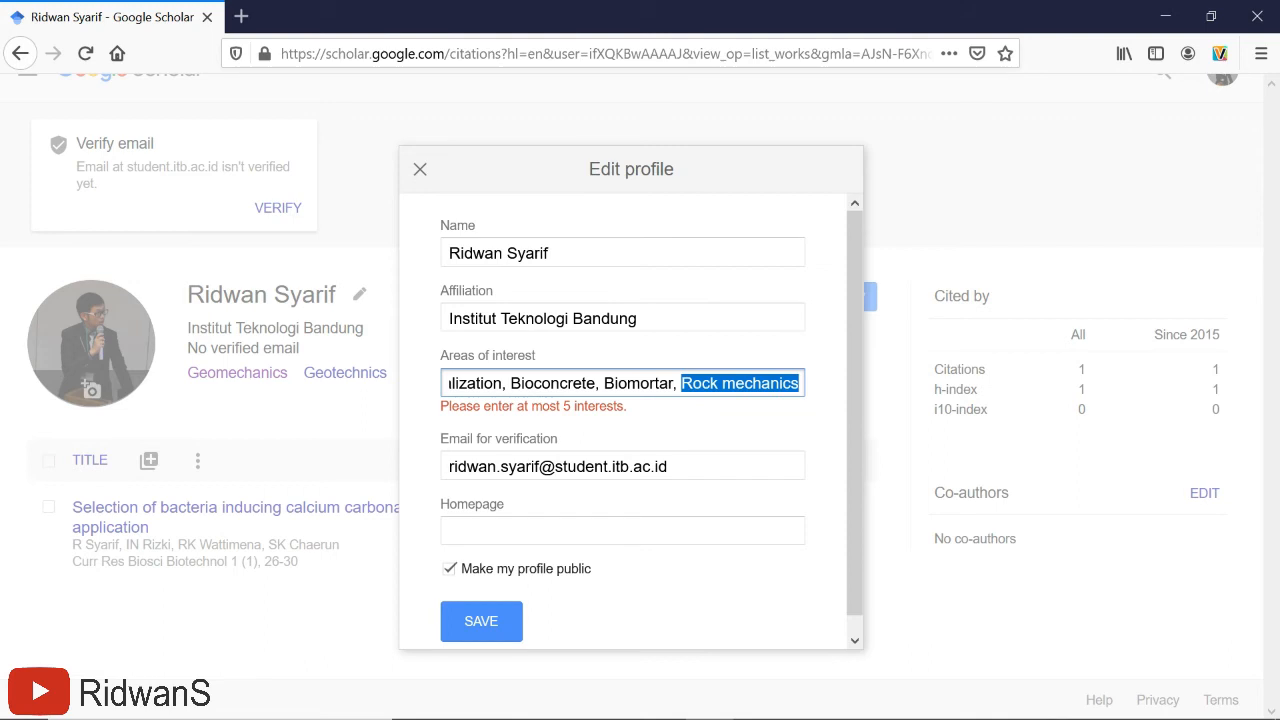
{"action": "key", "text": "BackSpace"}
{"action": "key", "text": "BackSpace"}
{"action": "key", "text": "BackSpace"}
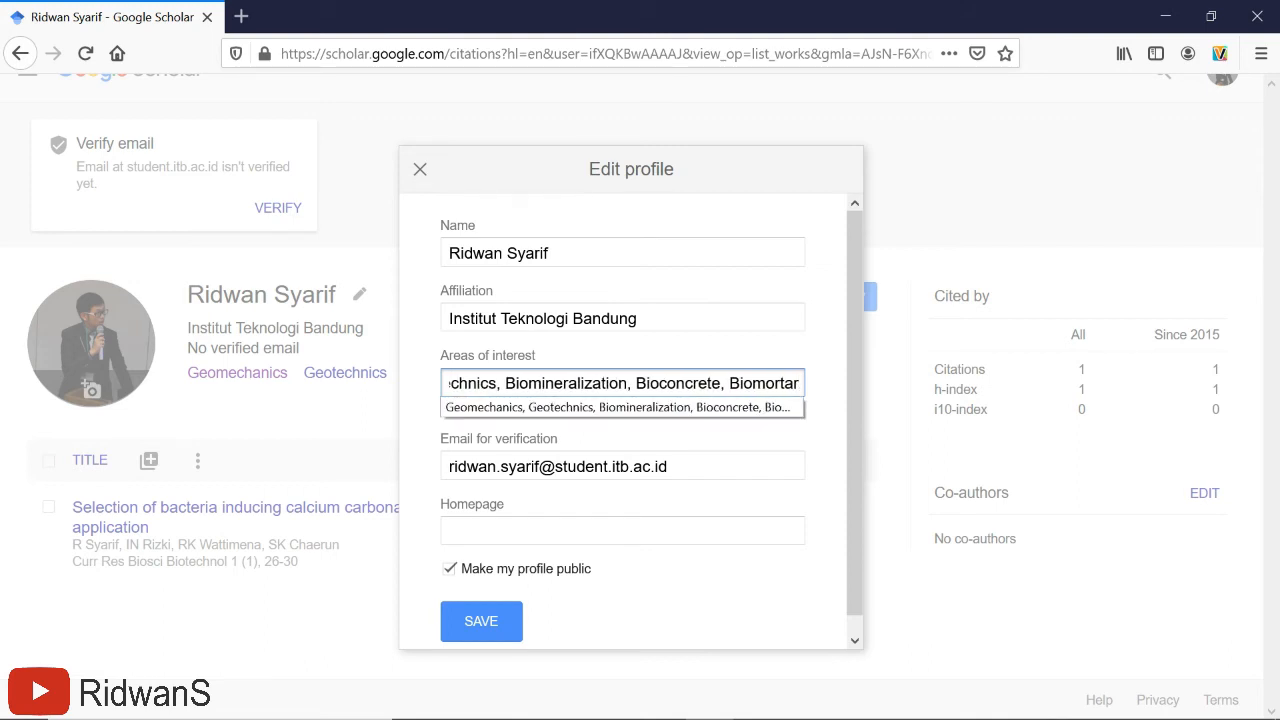
{"action": "left_click", "coordinate": [484, 625]}
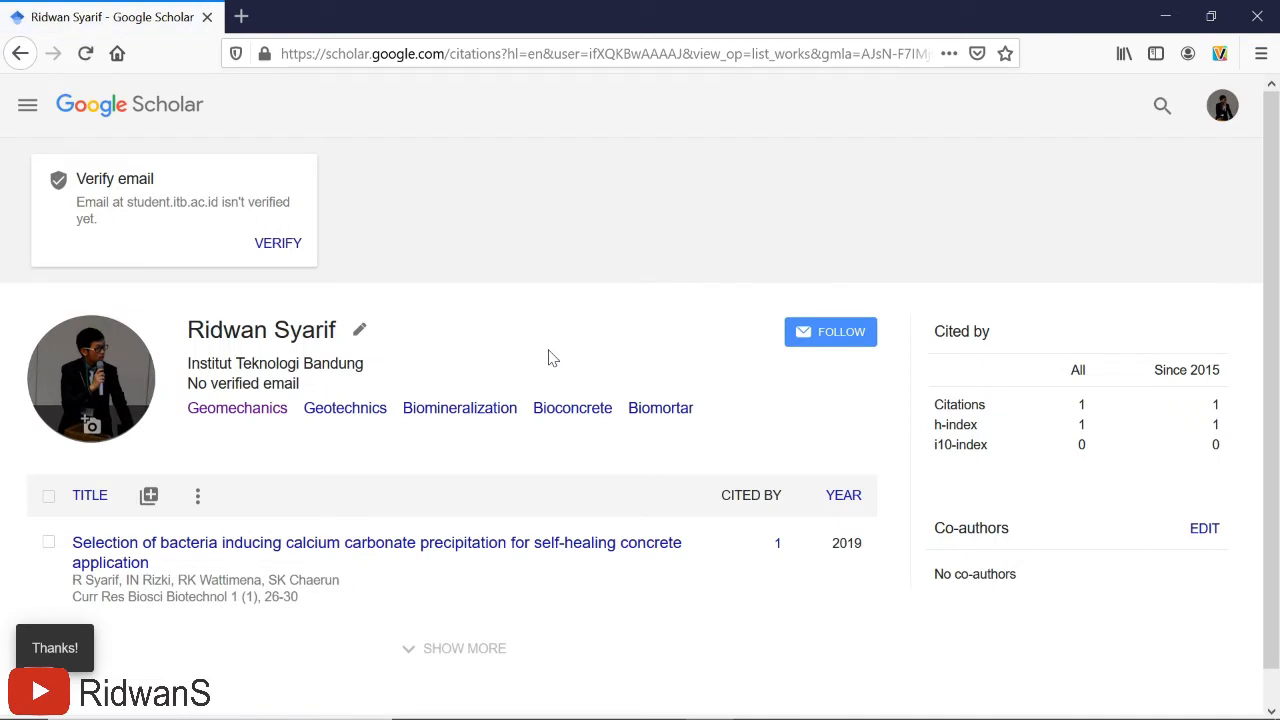
{"action": "scroll", "coordinate": [548, 358], "scroll_direction": "down", "scroll_amount": 1}
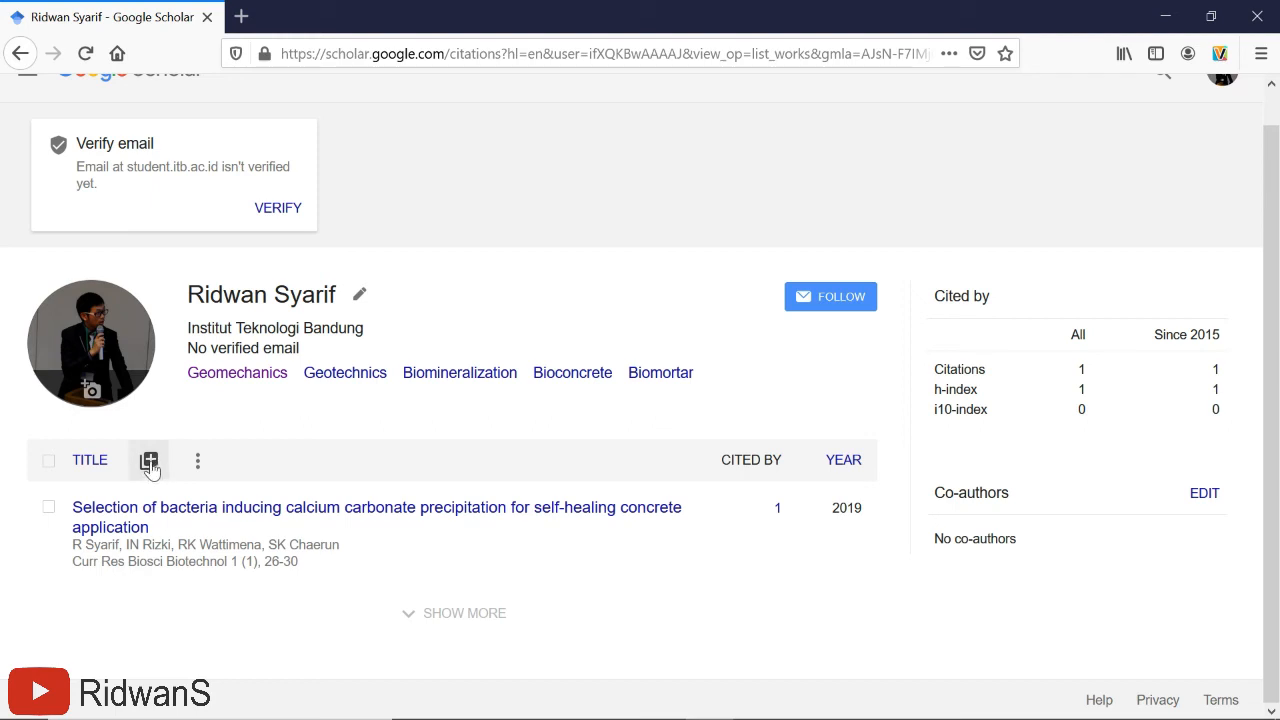
{"action": "left_click", "coordinate": [149, 462]}
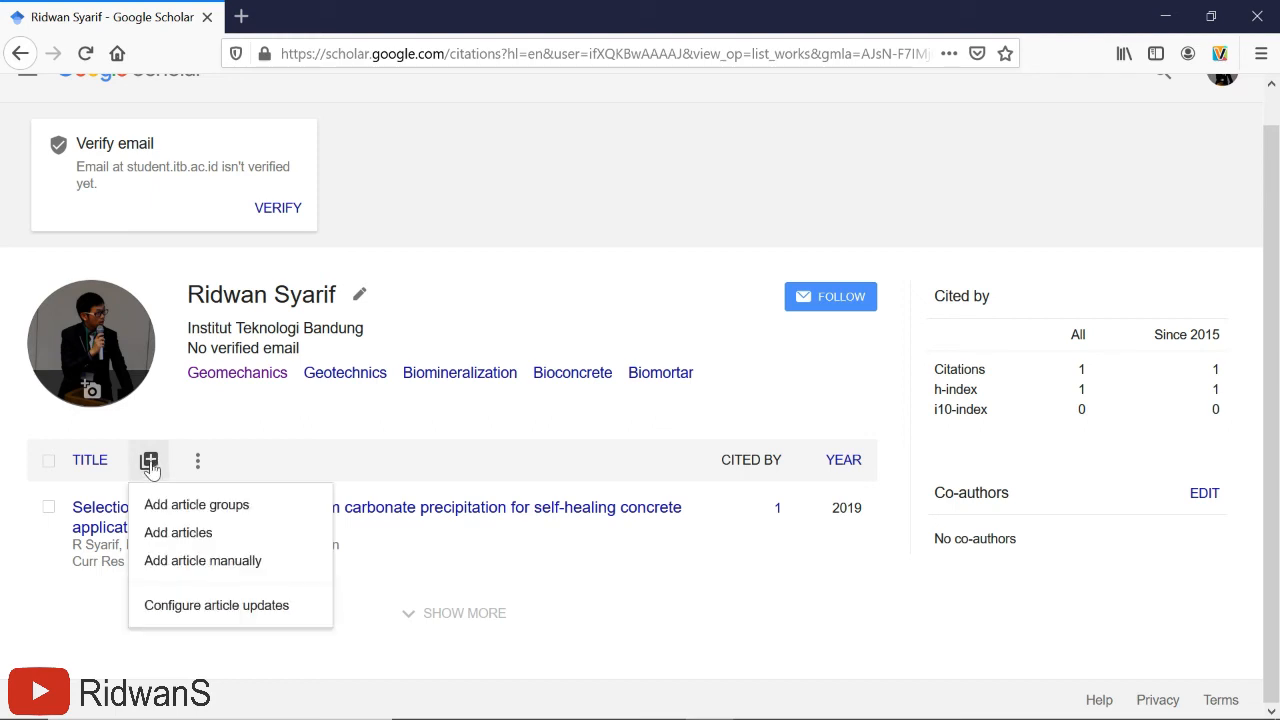
{"action": "left_click", "coordinate": [164, 538]}
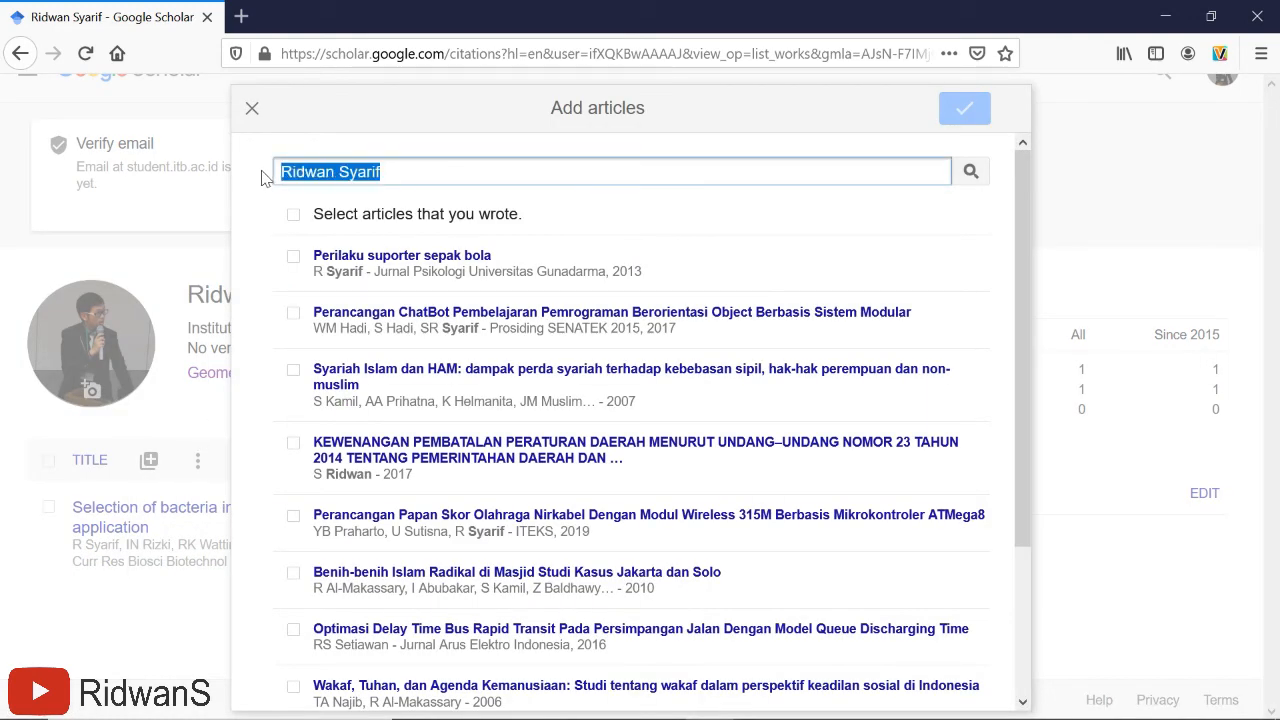
{"action": "key", "text": "BackSpace"}
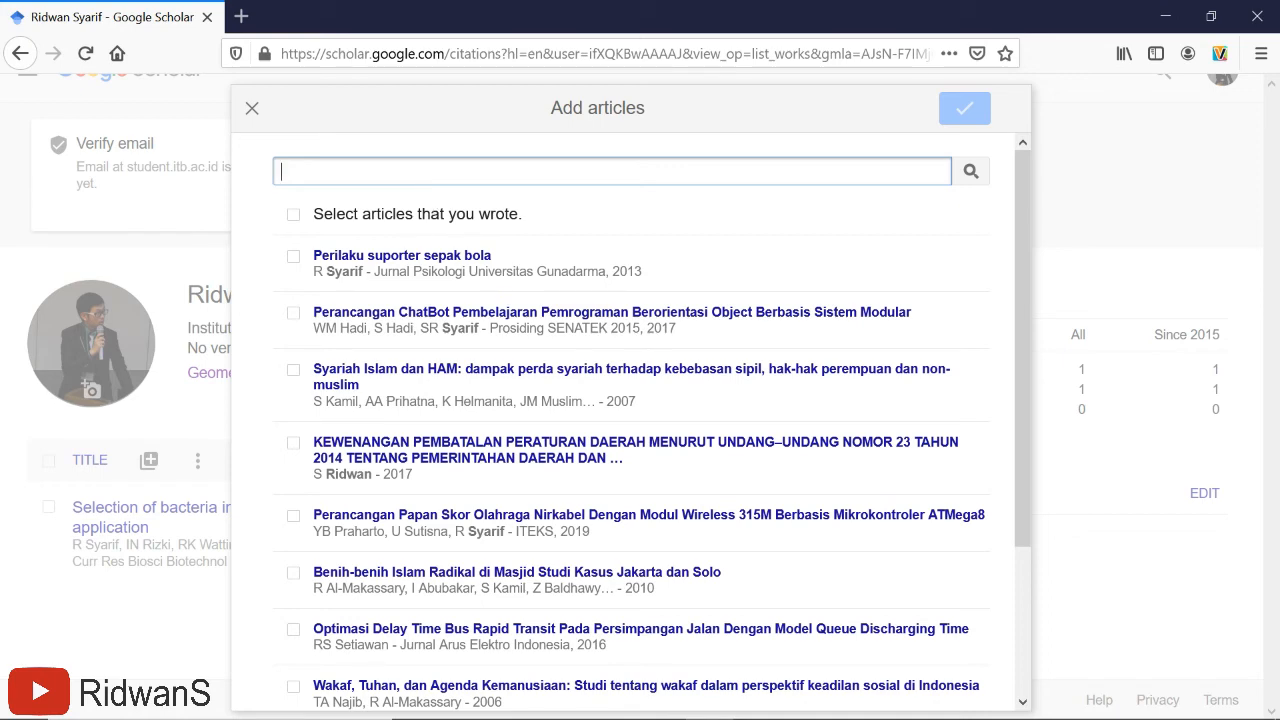
{"action": "scroll", "coordinate": [595, 260], "scroll_direction": "down", "scroll_amount": 3}
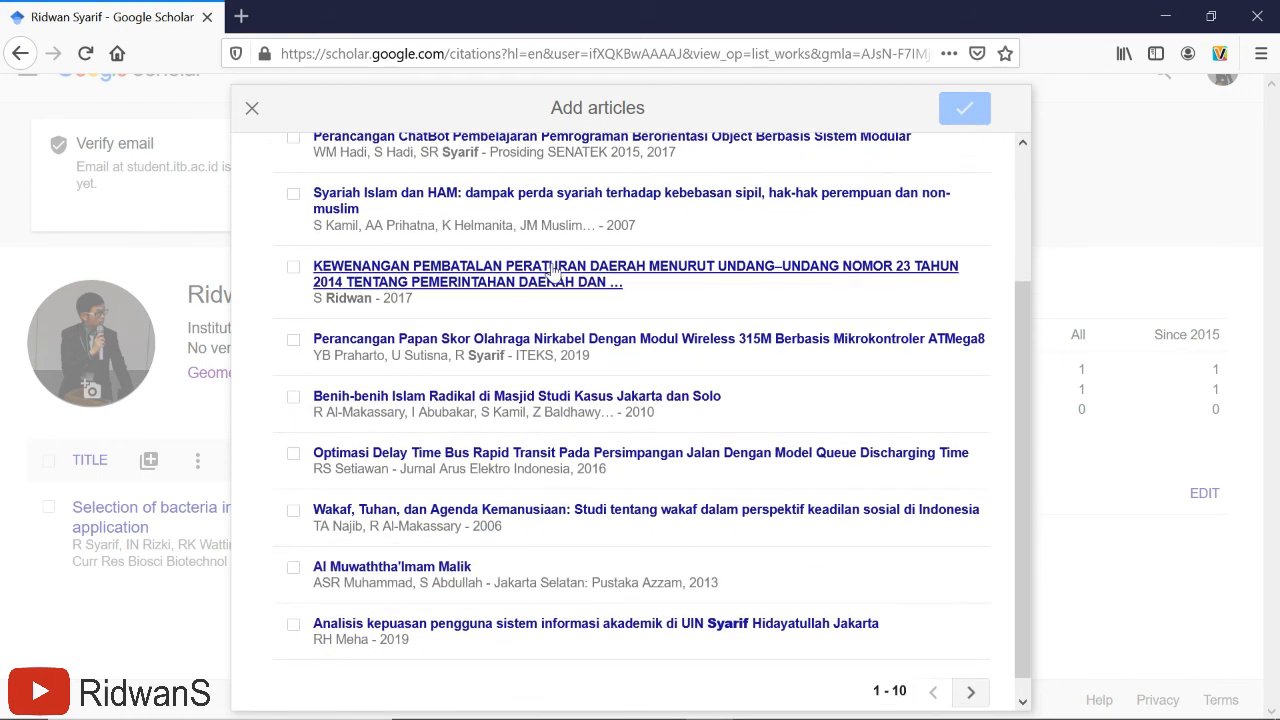
{"action": "scroll", "coordinate": [530, 288], "scroll_direction": "up", "scroll_amount": 3}
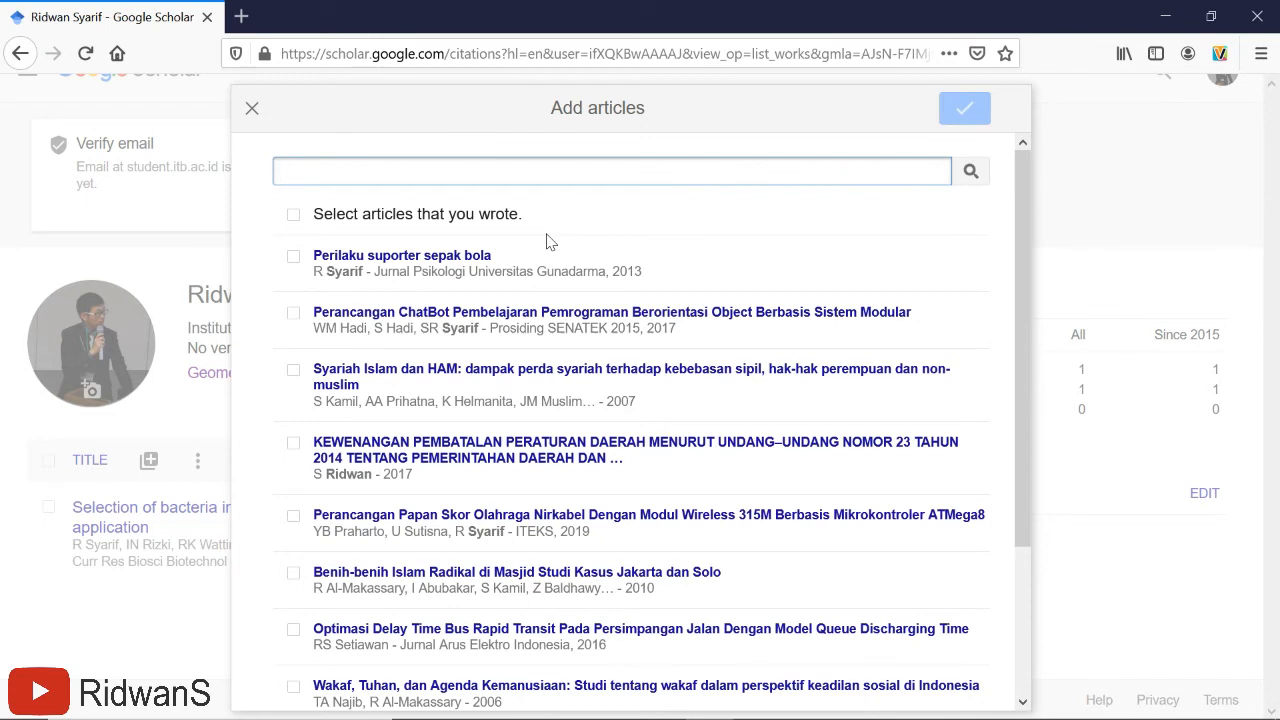
{"action": "scroll", "coordinate": [822, 166], "scroll_direction": "down", "scroll_amount": 2}
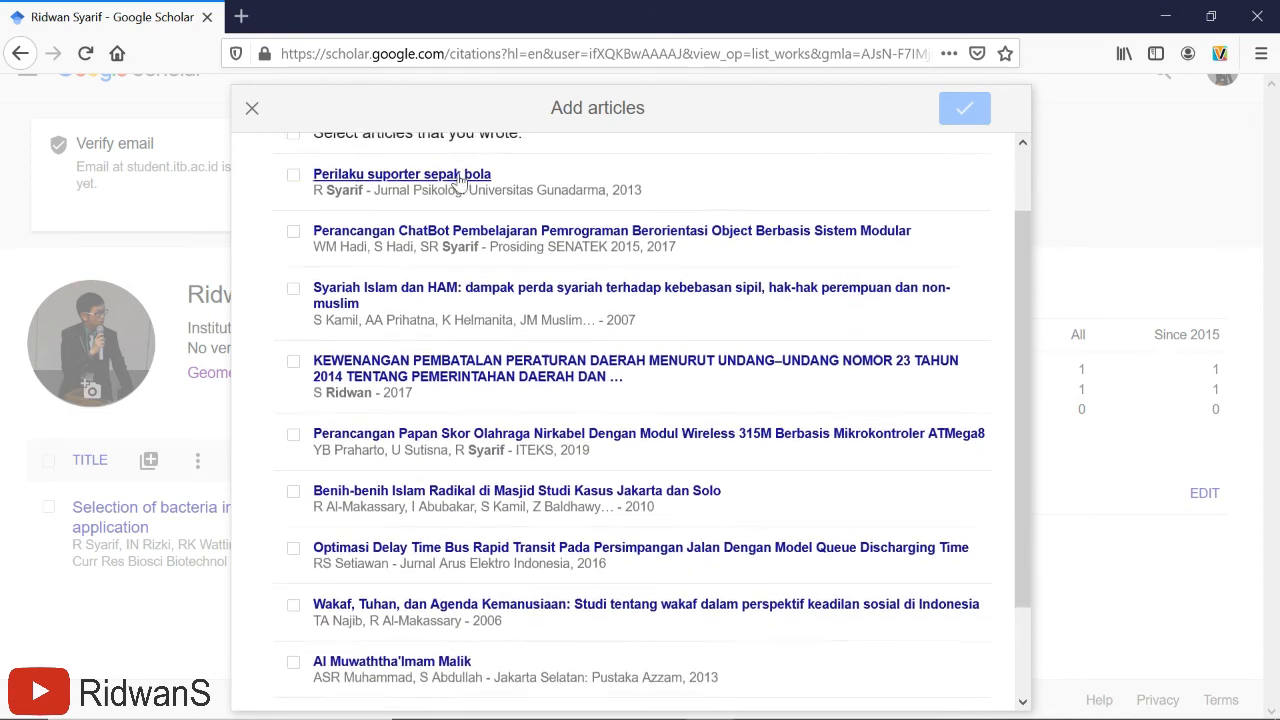
{"action": "scroll", "coordinate": [457, 186], "scroll_direction": "up", "scroll_amount": 2}
{"action": "left_click", "coordinate": [253, 109]}
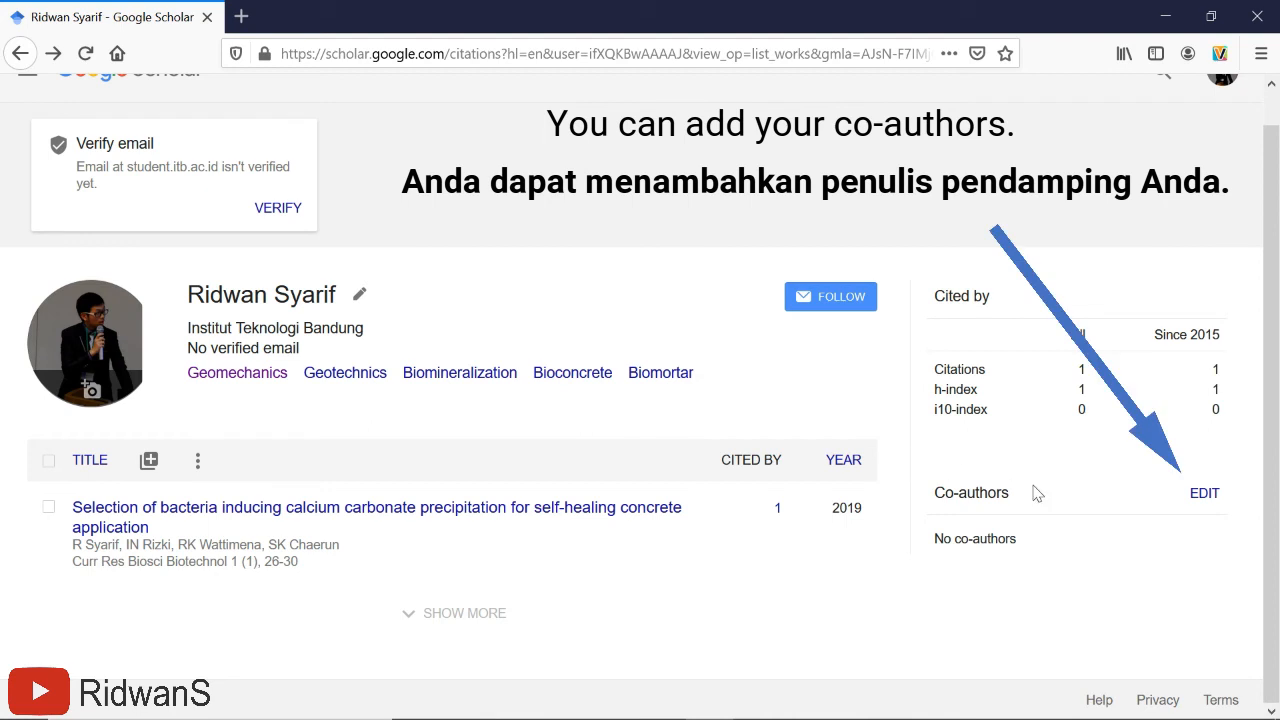
- Search the first co-author's name in the co-author editor and add the researcher
{"action": "left_click", "coordinate": [1201, 494]}
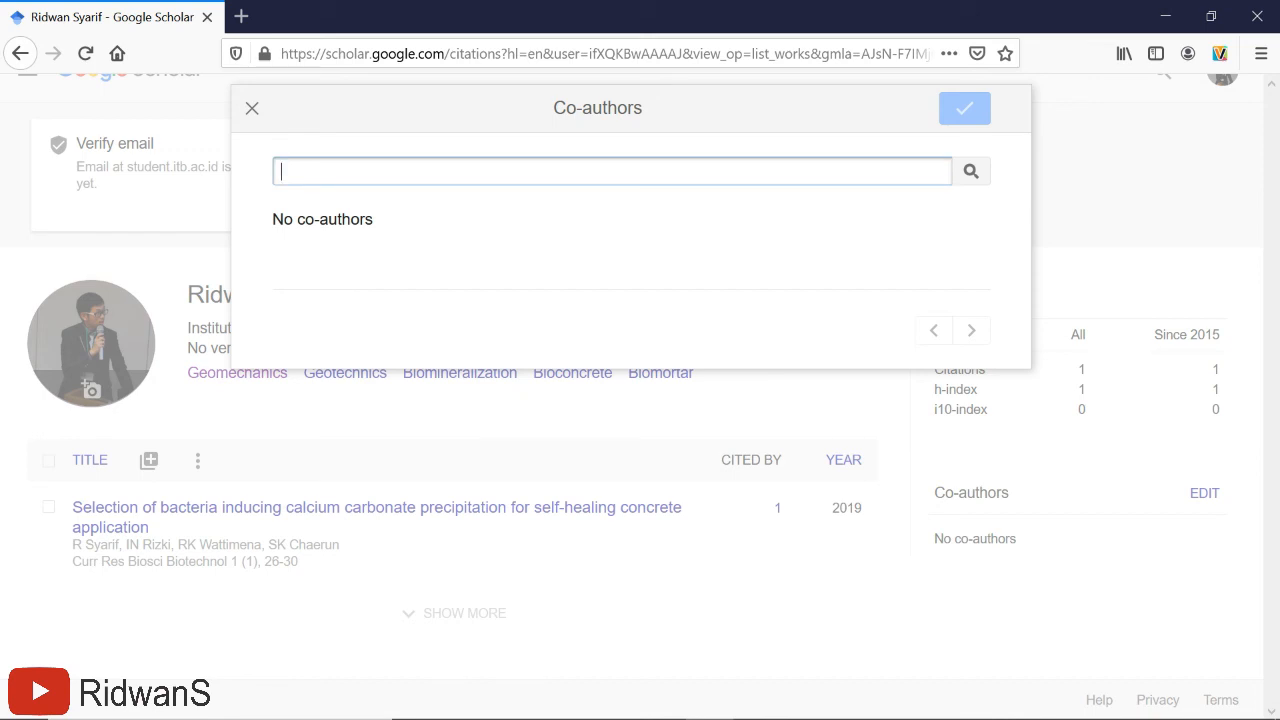
{"action": "type", "text": "ridho"}
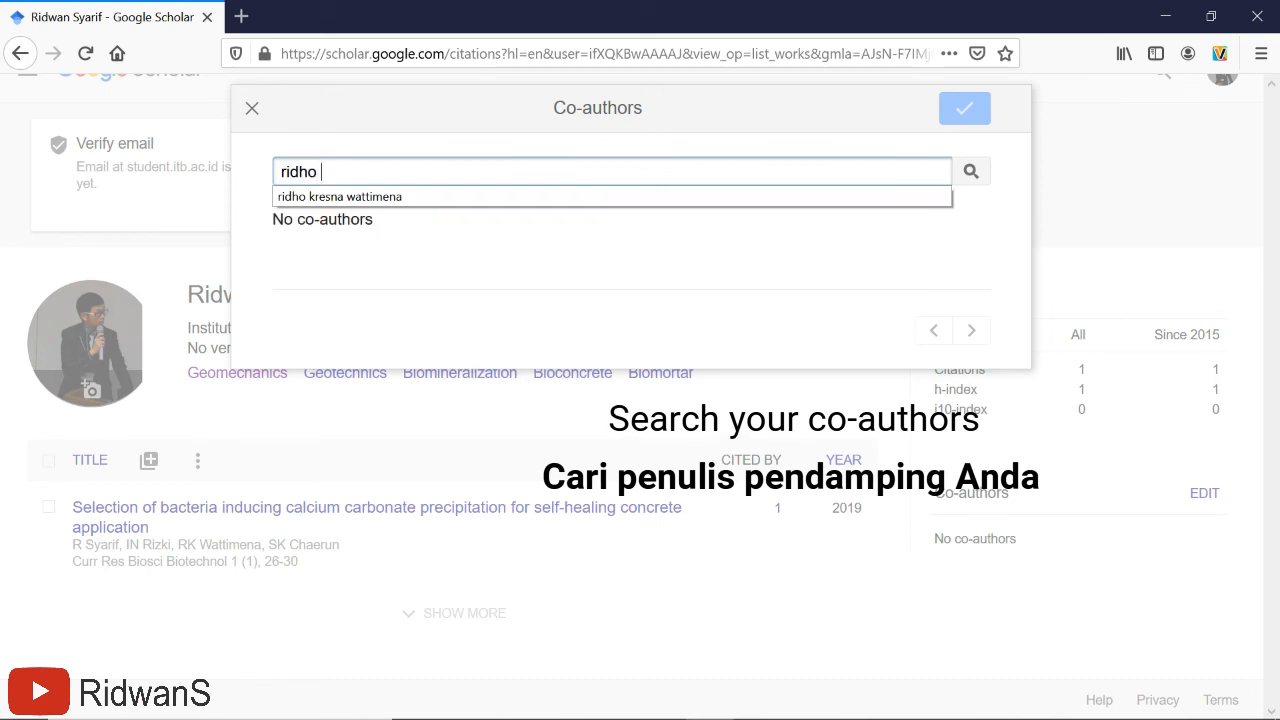
{"action": "left_click", "coordinate": [345, 197]}
{"action": "left_click", "coordinate": [450, 172]}
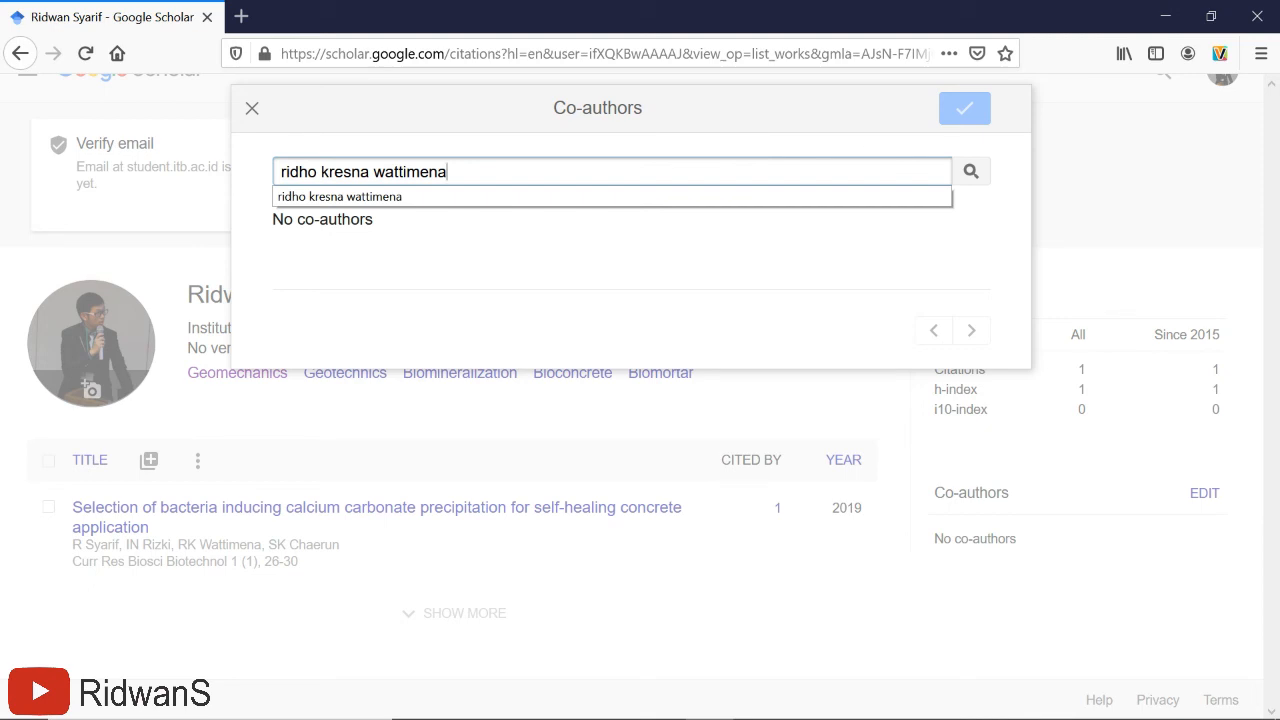
{"action": "left_click", "coordinate": [594, 191]}
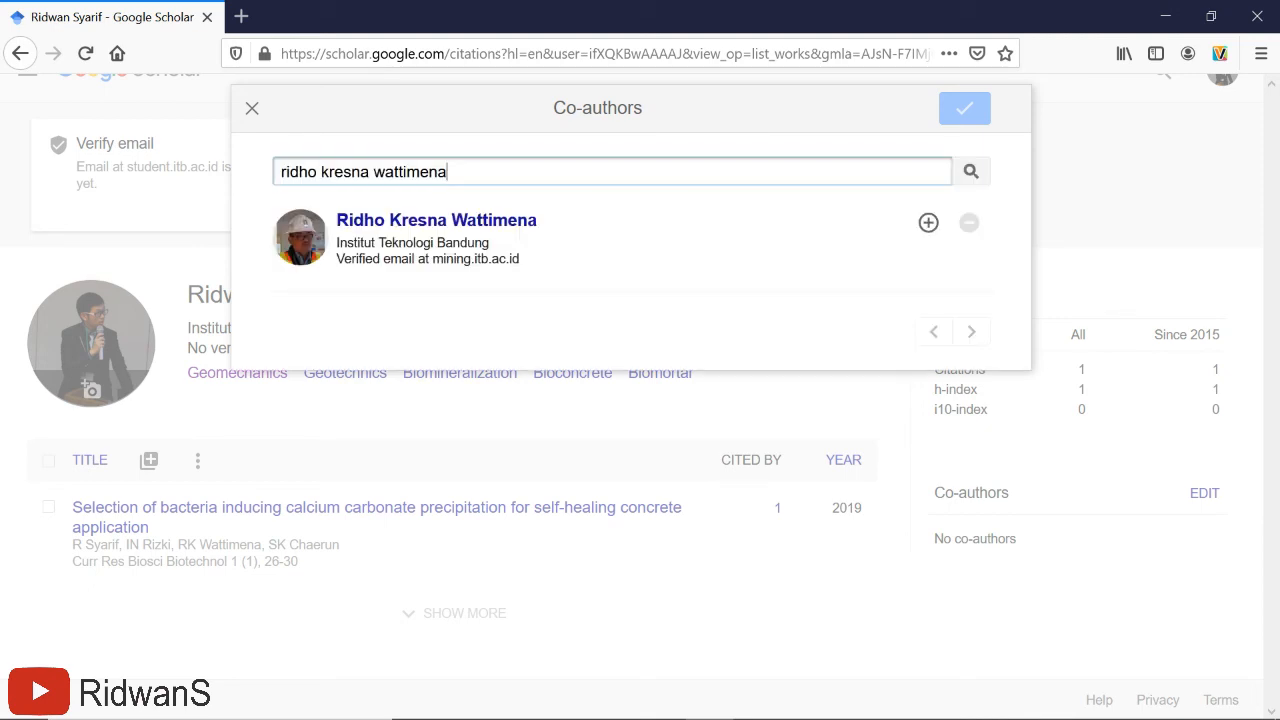
{"action": "left_click", "coordinate": [929, 223]}
- Search a second co-author's name and add that researcher to the list
{"action": "left_click", "coordinate": [640, 172]}
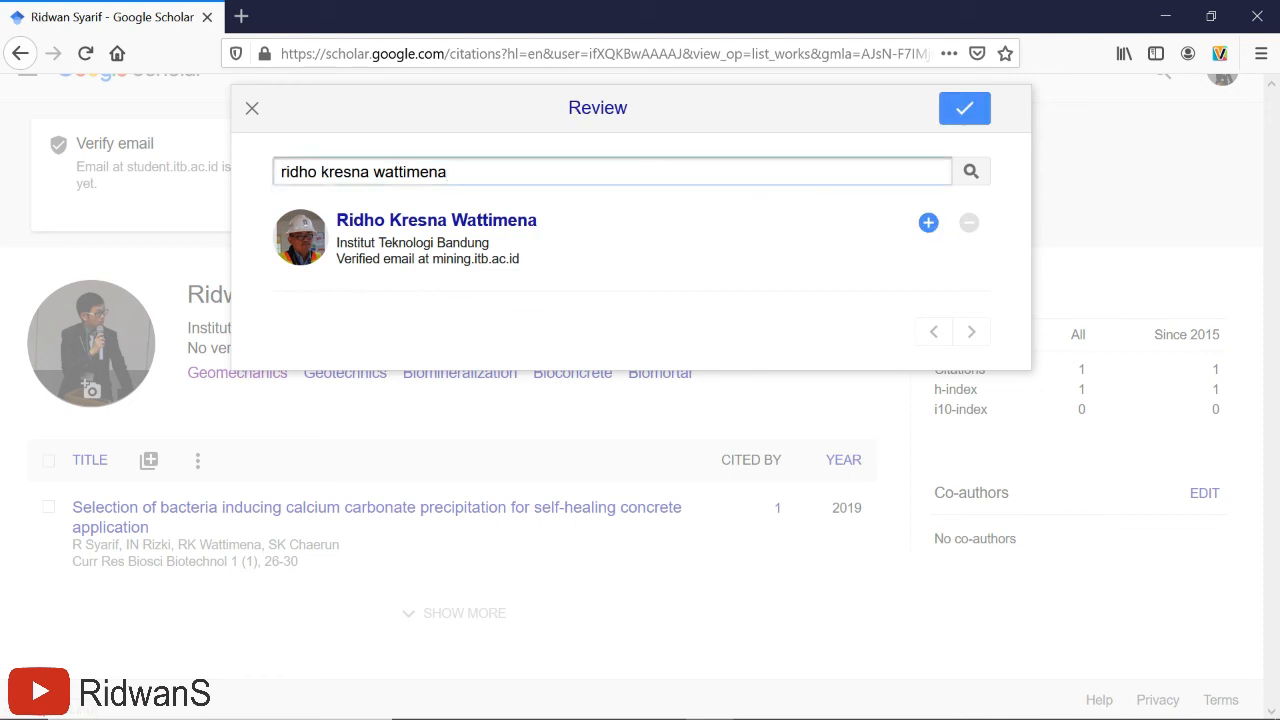
{"action": "left_click_drag", "start_coordinate": [455, 172], "coordinate": [278, 172]}
{"action": "type", "text": "siti"}
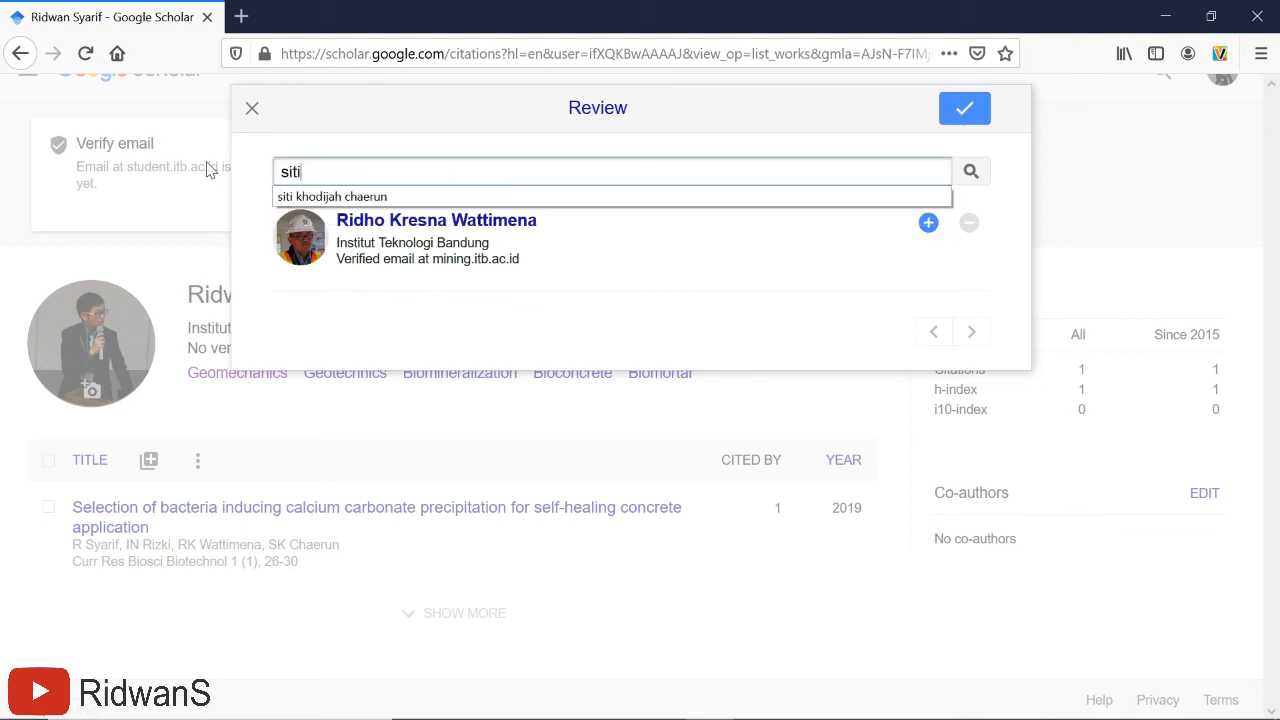
{"action": "left_click", "coordinate": [292, 197]}
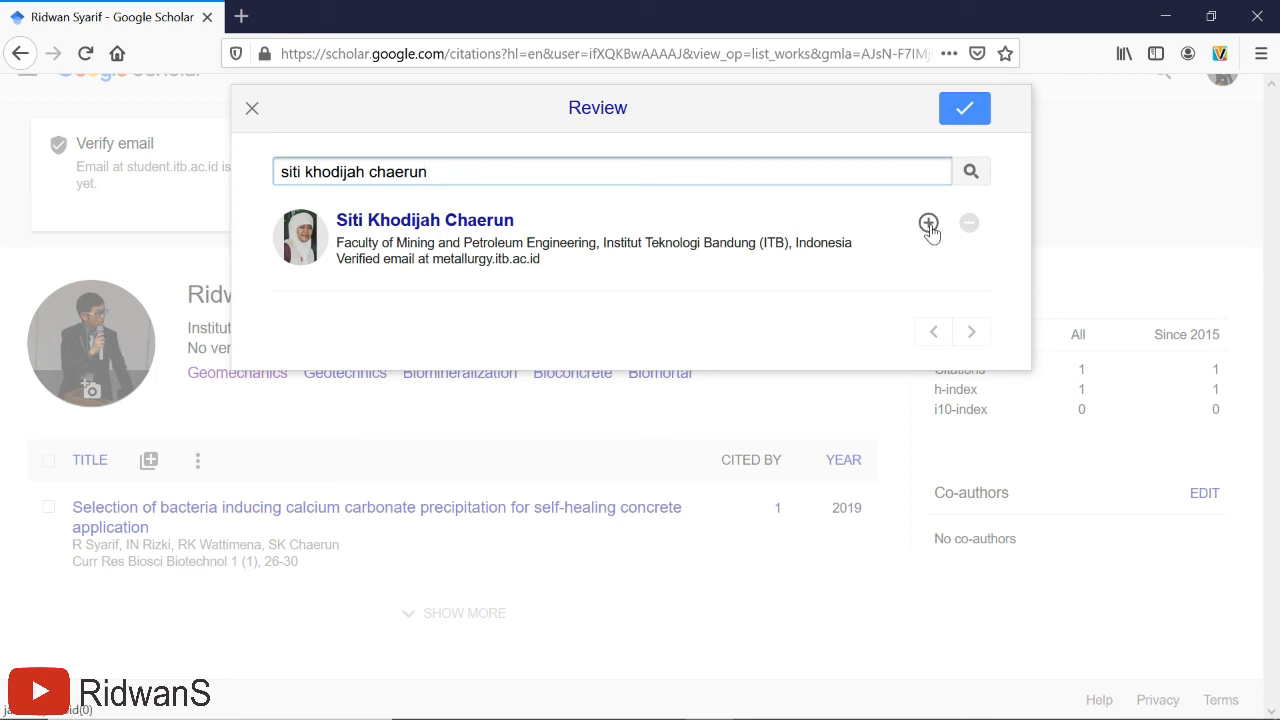
{"action": "left_click", "coordinate": [928, 223]}
- Add the third co-author from Airlangga University and confirm the three co-authors
{"action": "key", "text": "ctrl+a"}
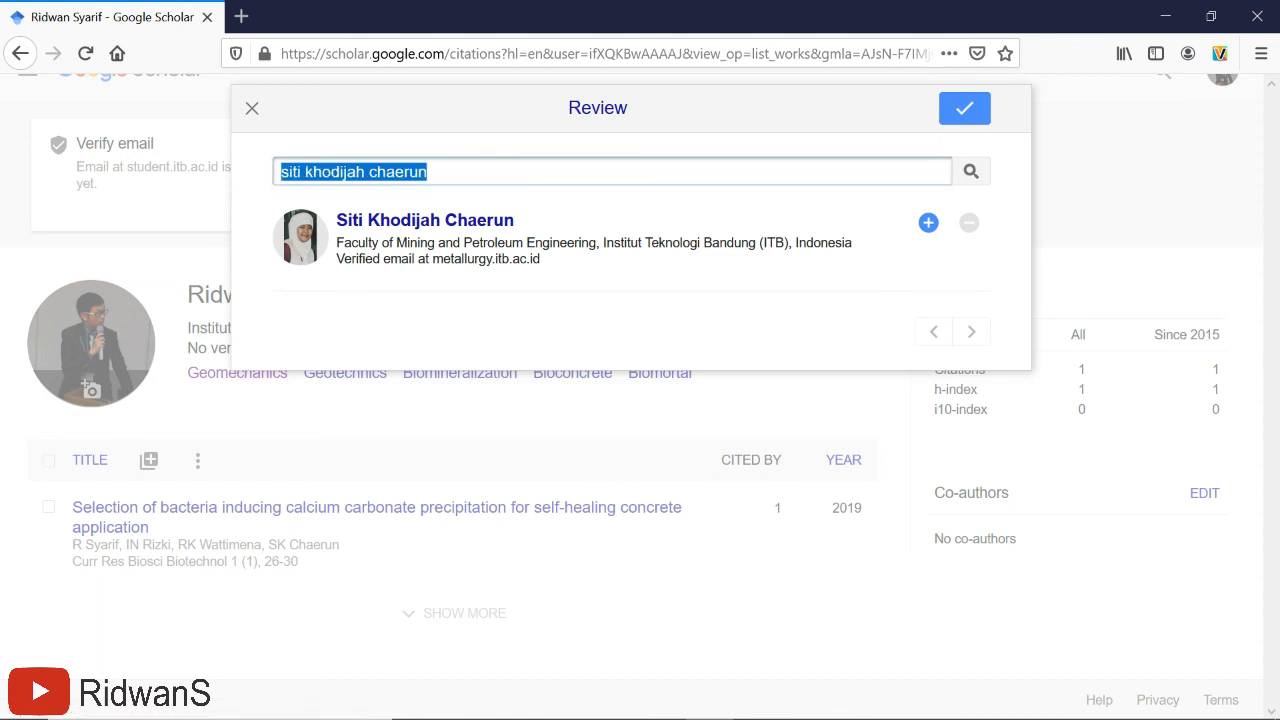
{"action": "type", "text": "intan"}
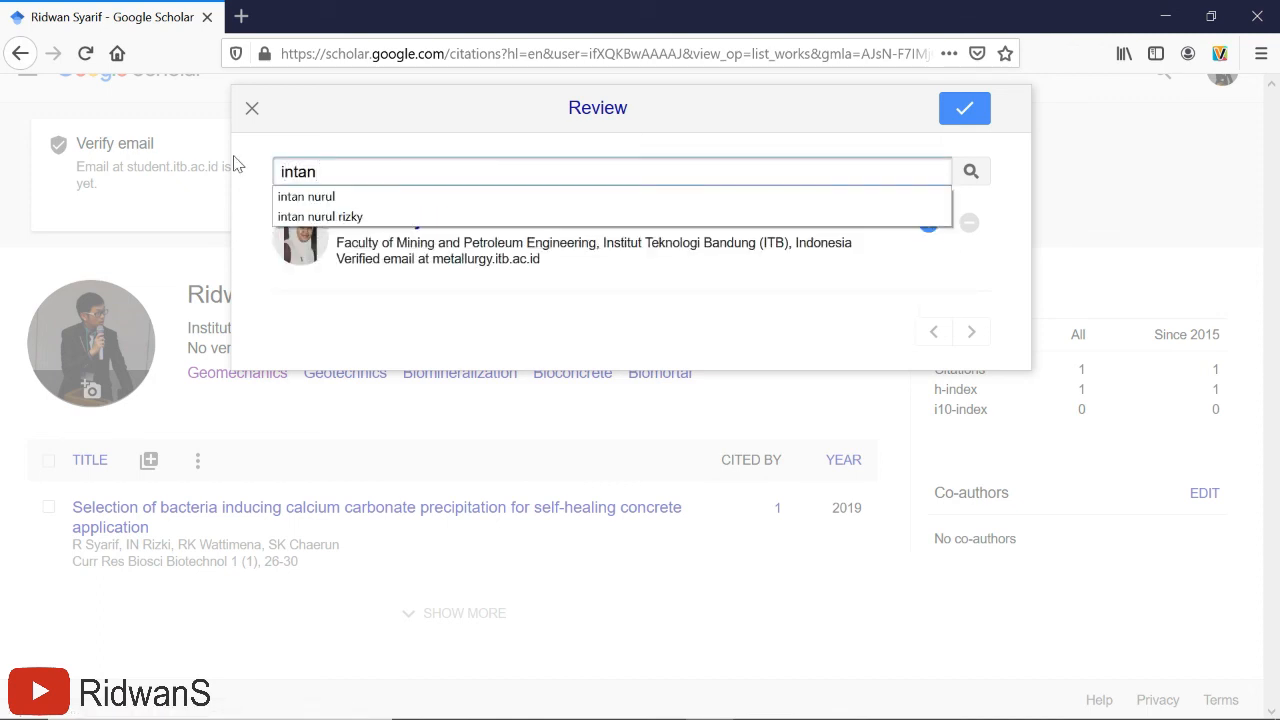
{"action": "left_click", "coordinate": [300, 216]}
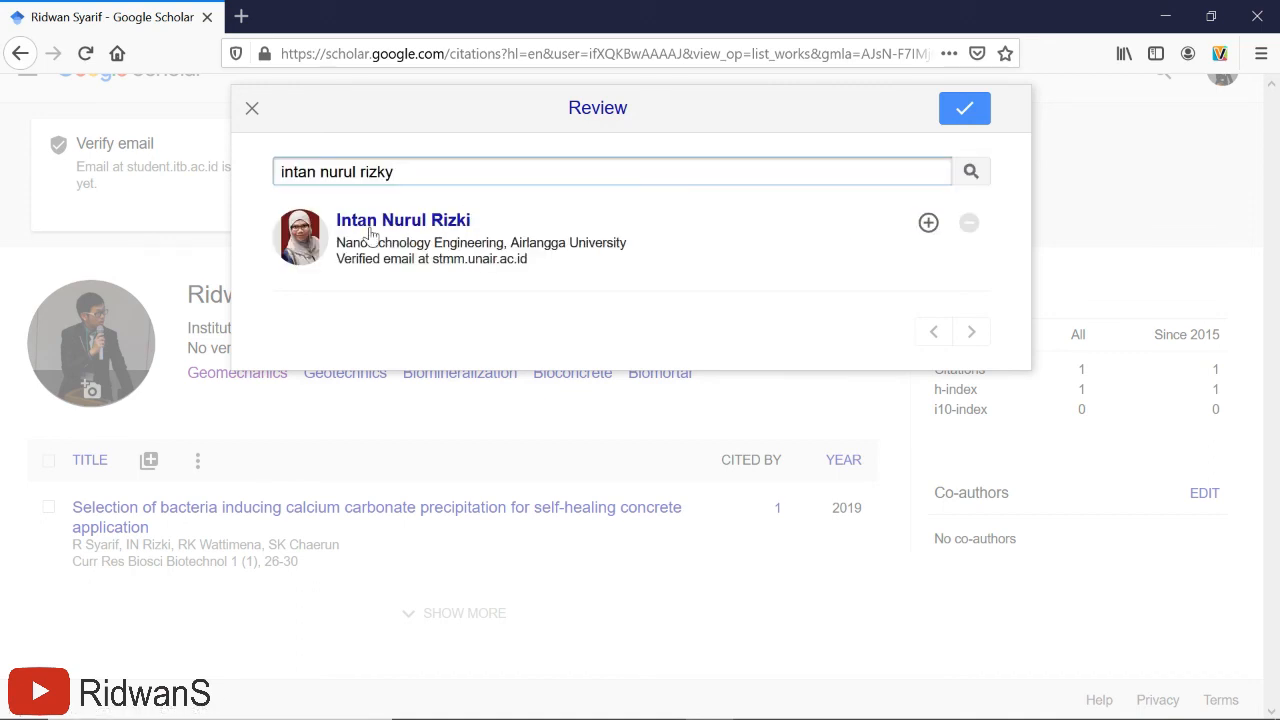
{"action": "left_click", "coordinate": [929, 224]}
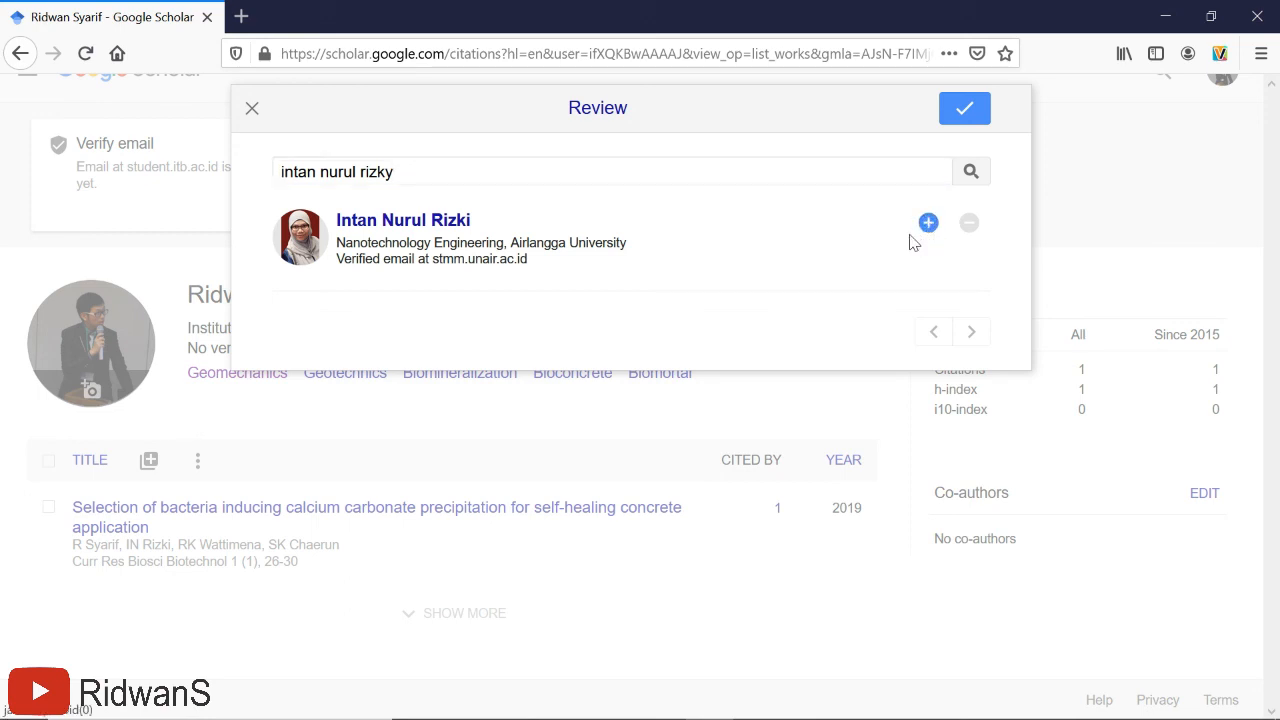
{"action": "left_click", "coordinate": [966, 111]}
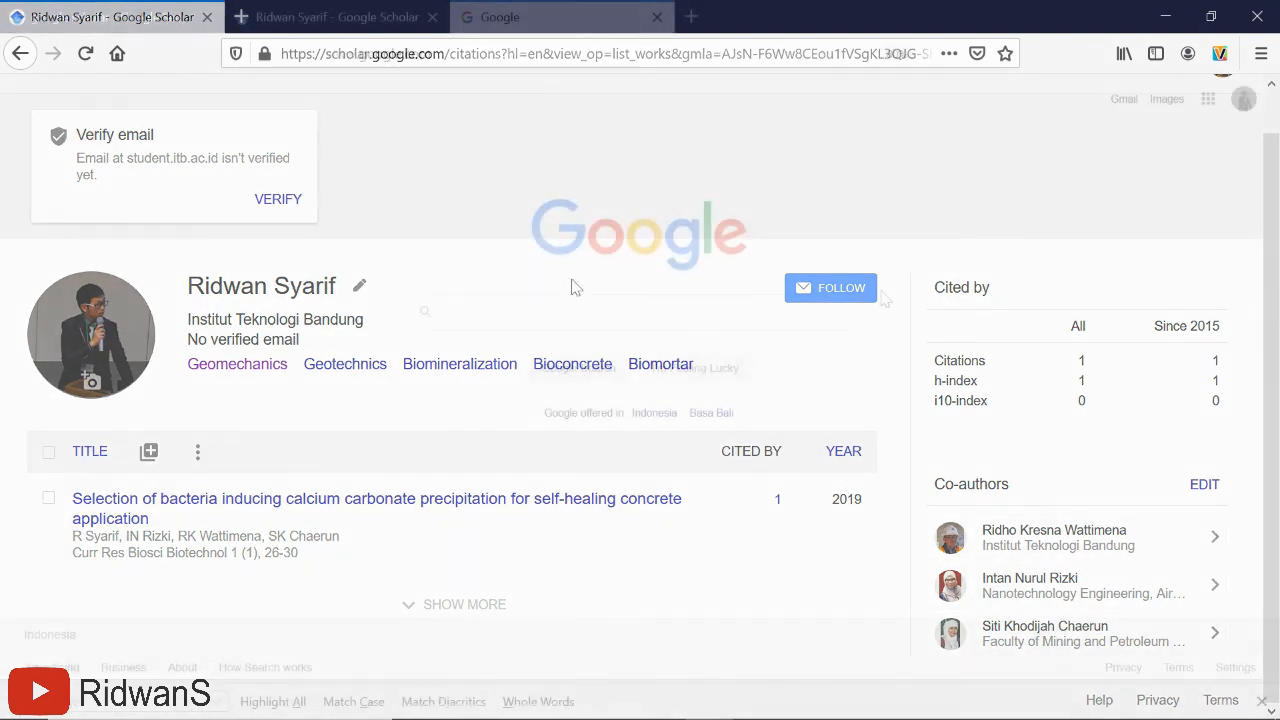
- Google the profile owner's name with 'google scholar' and open the top Scholar result
{"action": "left_click", "coordinate": [550, 311]}
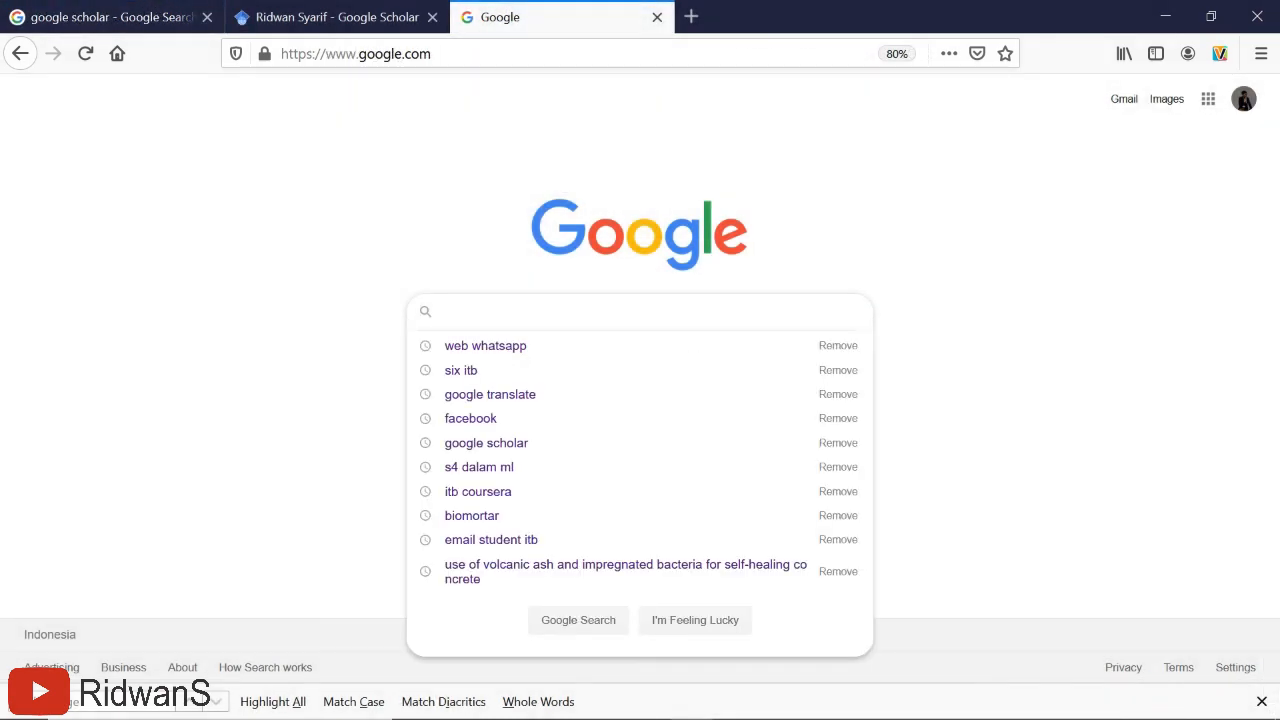
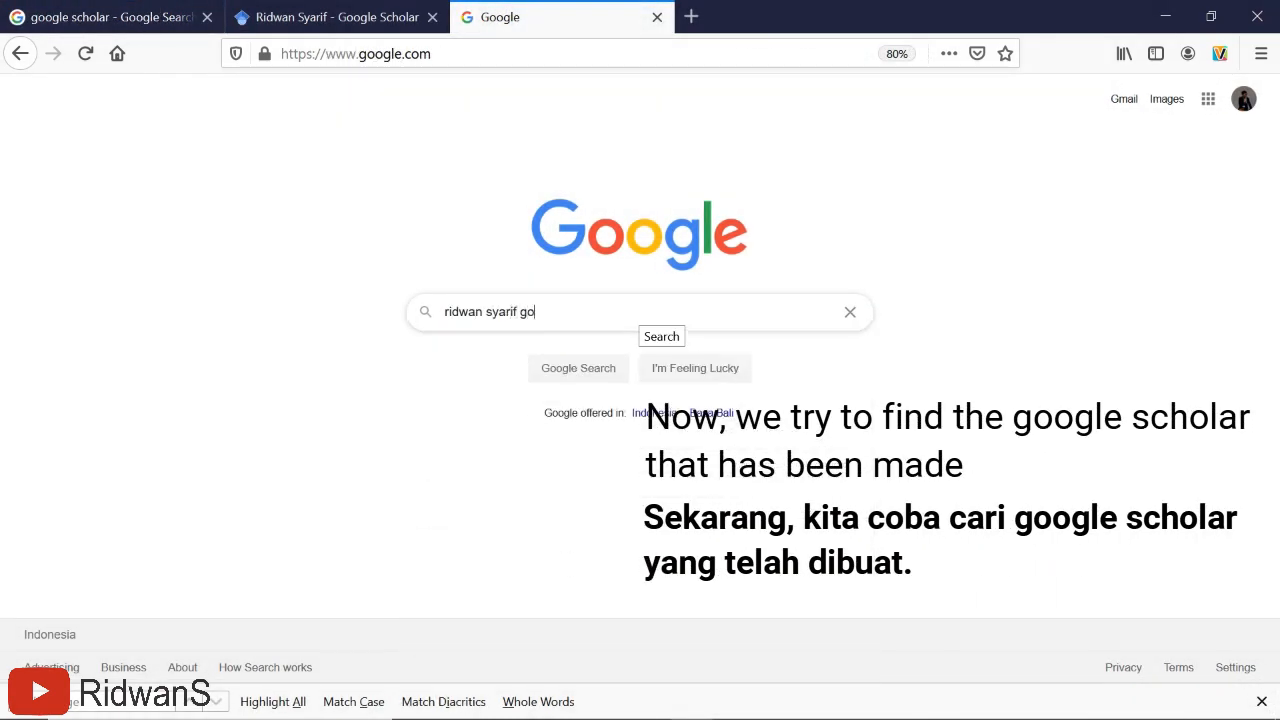
{"action": "type", "text": "ogle scholar"}
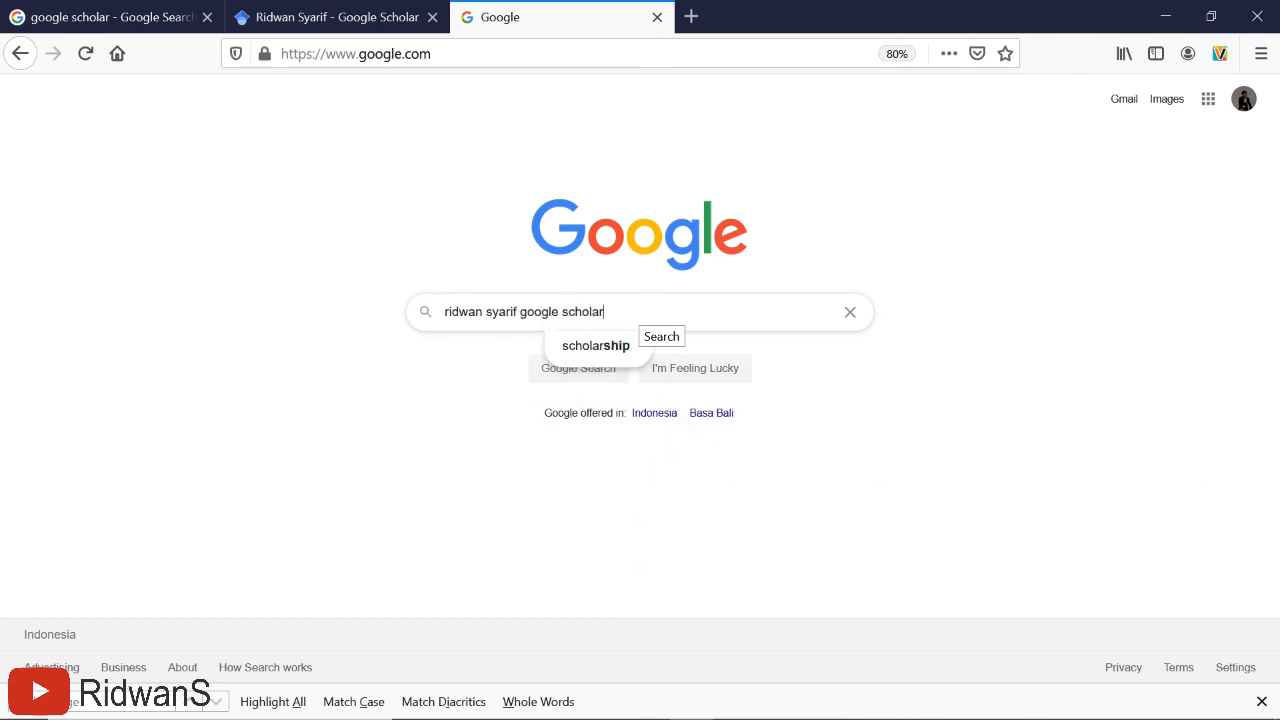
{"action": "key", "text": "Return"}
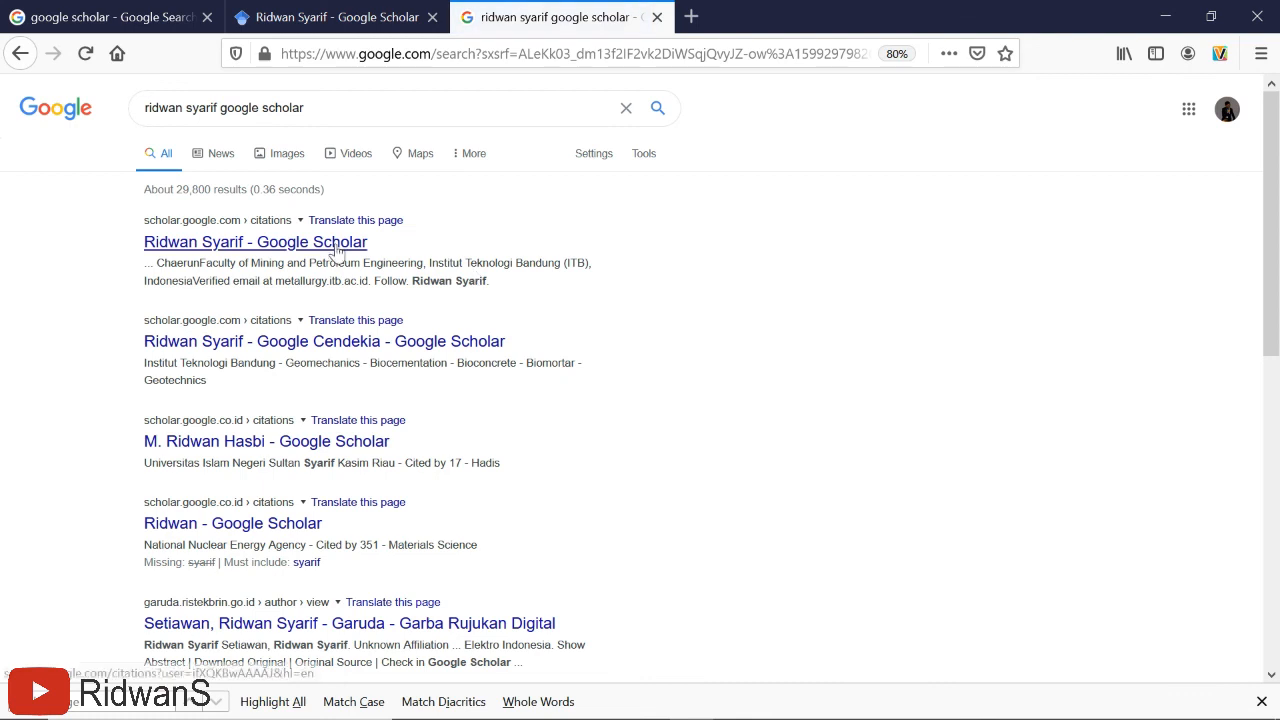
{"action": "left_click", "coordinate": [243, 242]}
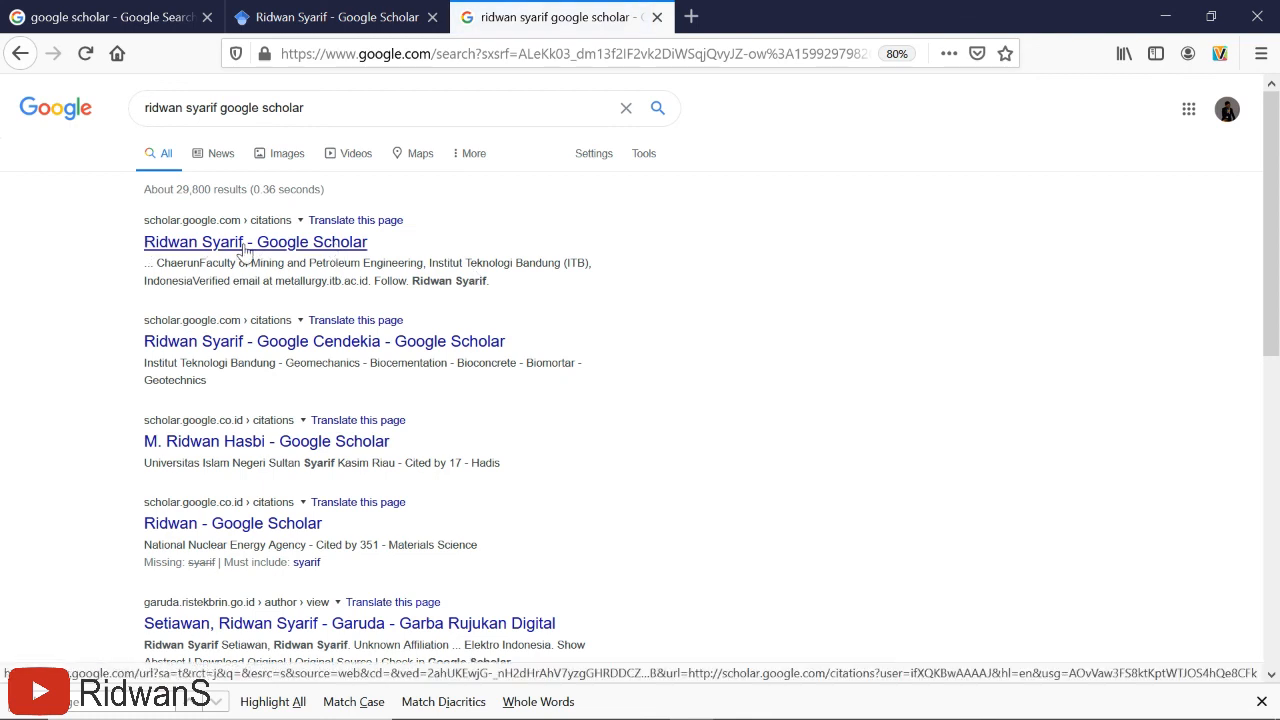